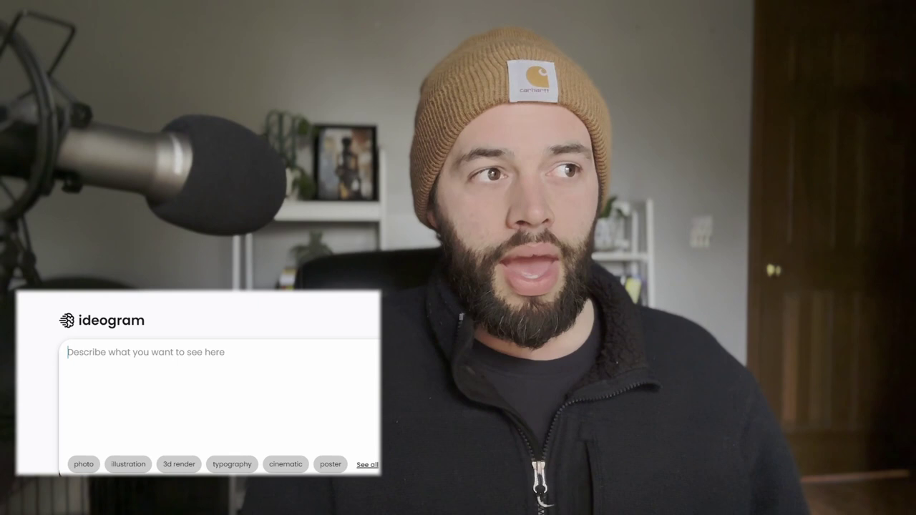
- Enter the prompt 'a modern, minimalistic logo for "Hooty's Hideout", low poly count owl'
{"action": "type", "text": "a m"}
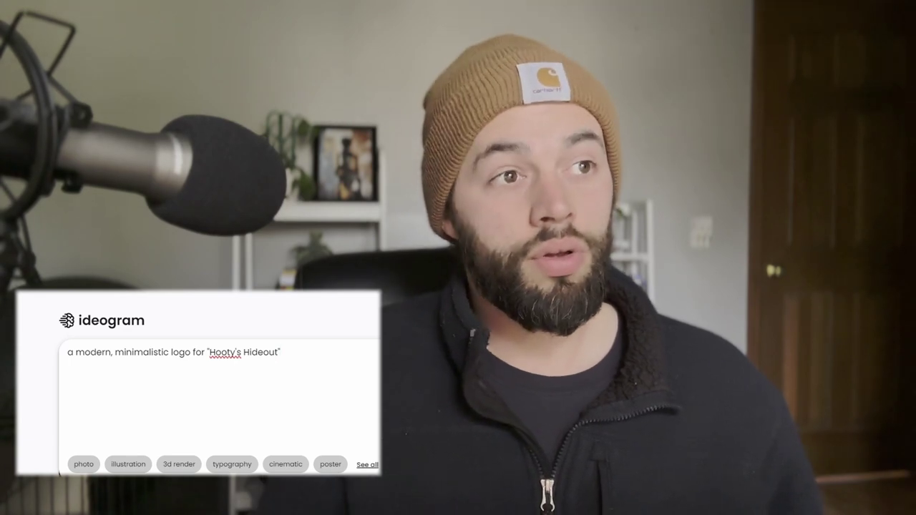
{"action": "type", "text": ",\" low poly count owl"}
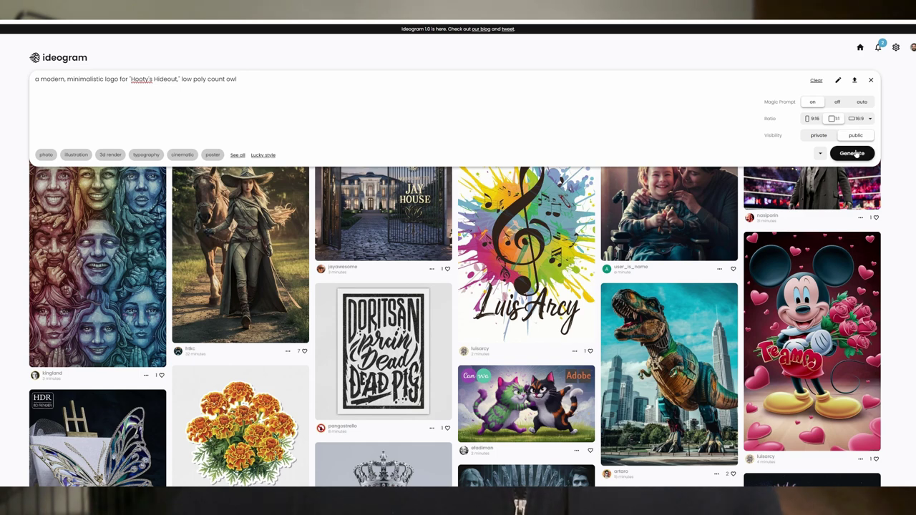
- Generate four low-poly owl logo variations from the Hooty's Hideout prompt
{"action": "left_click", "coordinate": [855, 153]}
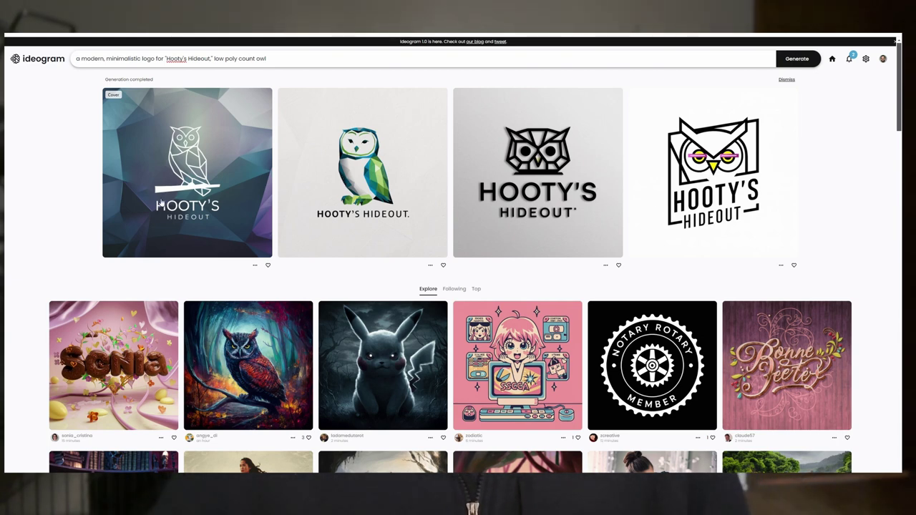
- Replace the prompt with the first owl logo's Magic Prompt text
{"action": "left_click", "coordinate": [161, 204]}
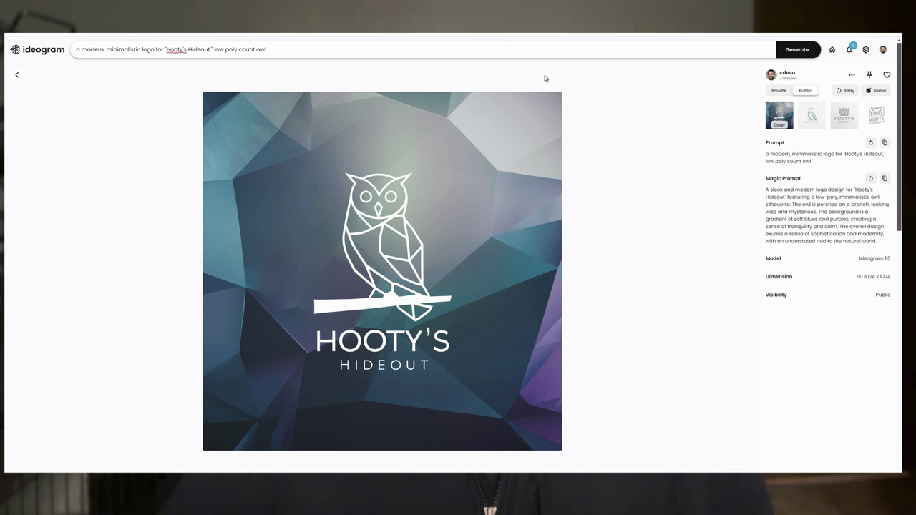
{"action": "left_click", "coordinate": [578, 52]}
{"action": "key", "text": "ctrl+a"}
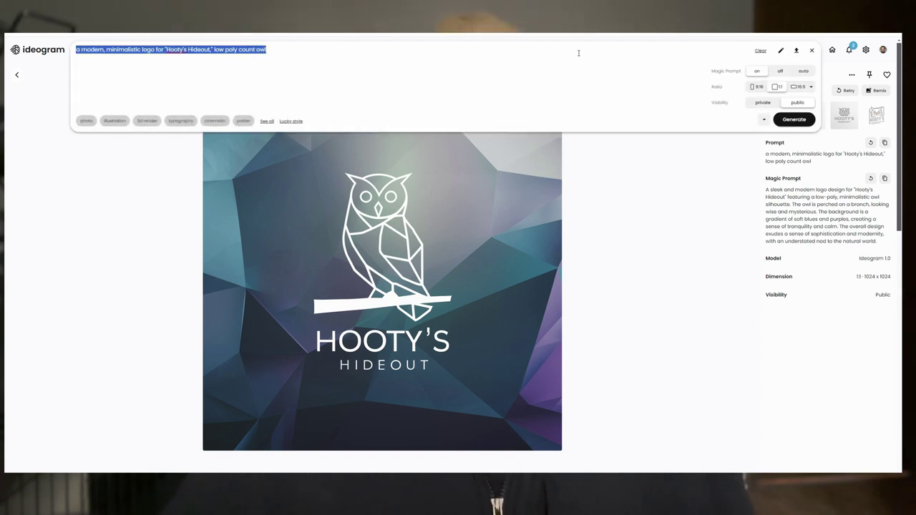
{"action": "type", "text": "A sleek and modern logo design for \"Hooty's Hideout\" featuring a low-poly, minimalistic owl silhouette. The owl is perched on a branch, looking wise and mysterious. The background is a gradient of soft blues and purples, creating a sense of tranquility and calm. The overall design exudes a sense of sophistication and modernity, with an understated nod to the natural world."}
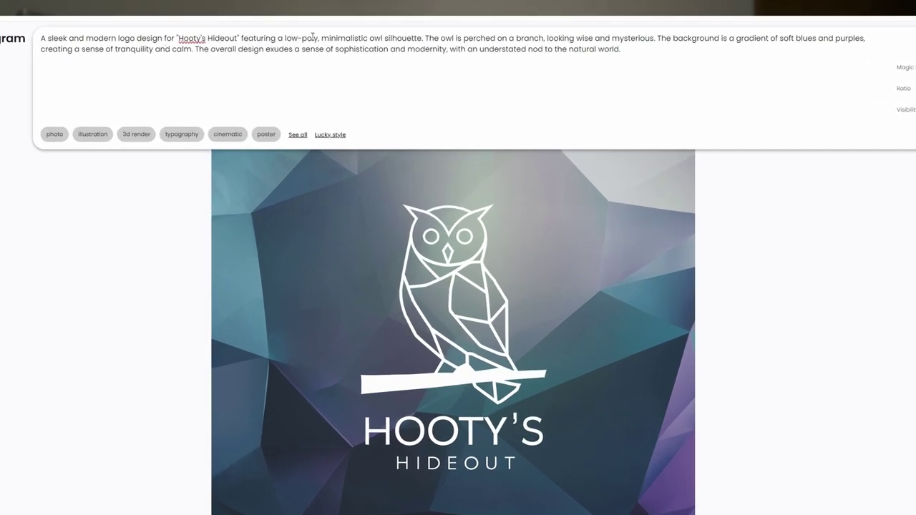
- Delete 'silhouette' and change the background description to 'The background is white.'
{"action": "left_click_drag", "start_coordinate": [298, 38], "coordinate": [347, 38]}
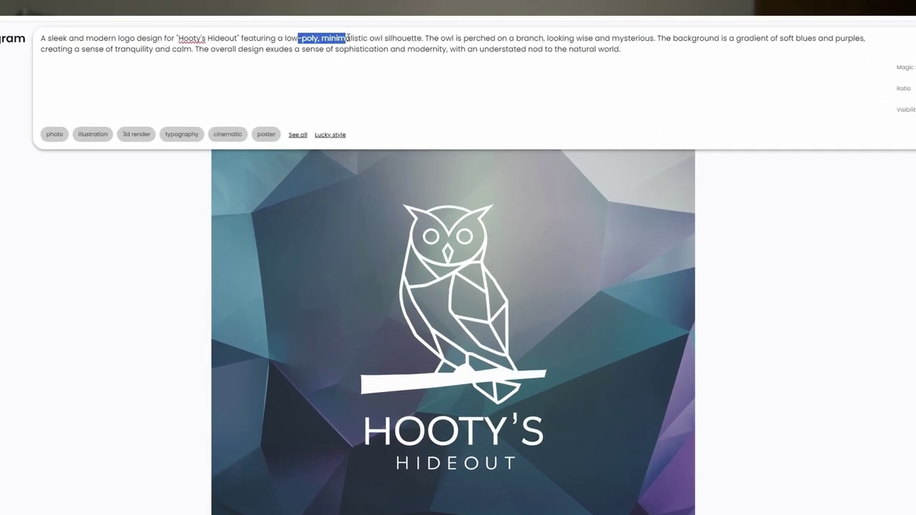
{"action": "double_click", "coordinate": [400, 38]}
{"action": "key", "text": "BackSpace"}
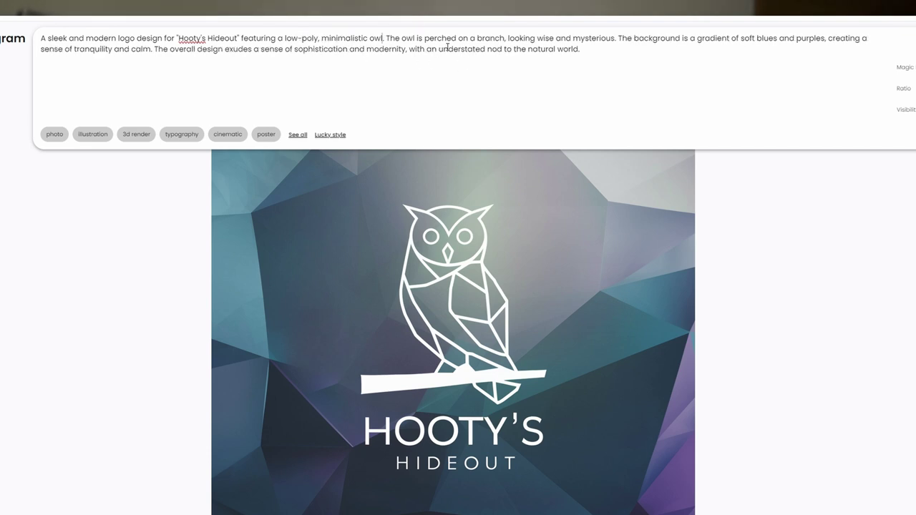
{"action": "double_click", "coordinate": [478, 40]}
{"action": "key", "text": "ctrl+Right"}
{"action": "key", "text": "ctrl+Right"}
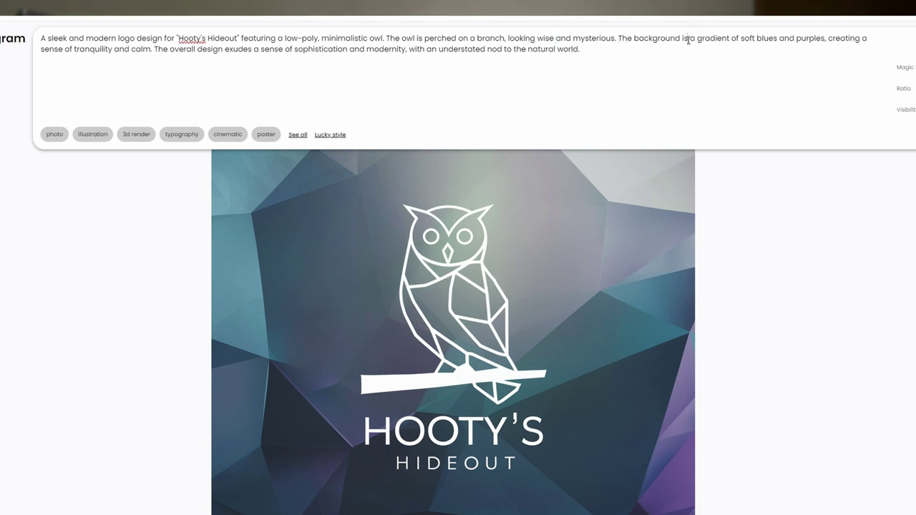
{"action": "left_click_drag", "start_coordinate": [688, 40], "coordinate": [606, 52]}
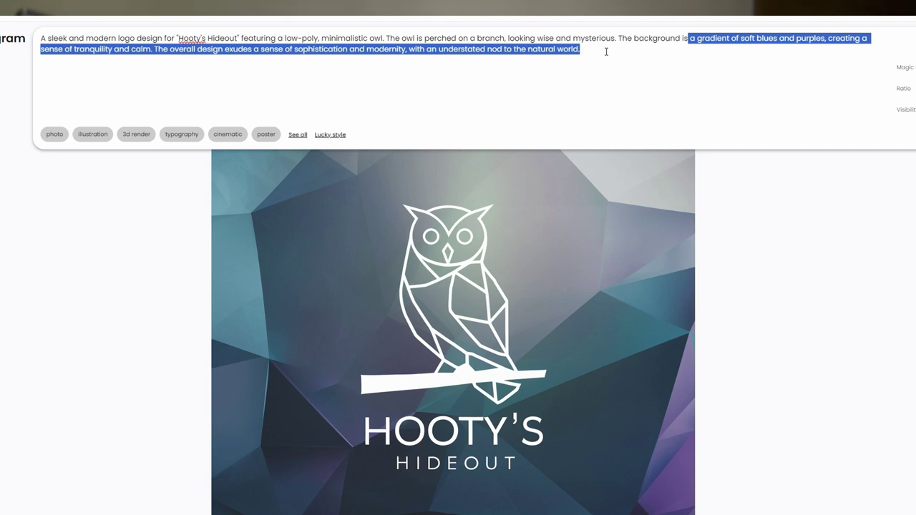
{"action": "type", "text": "white."}
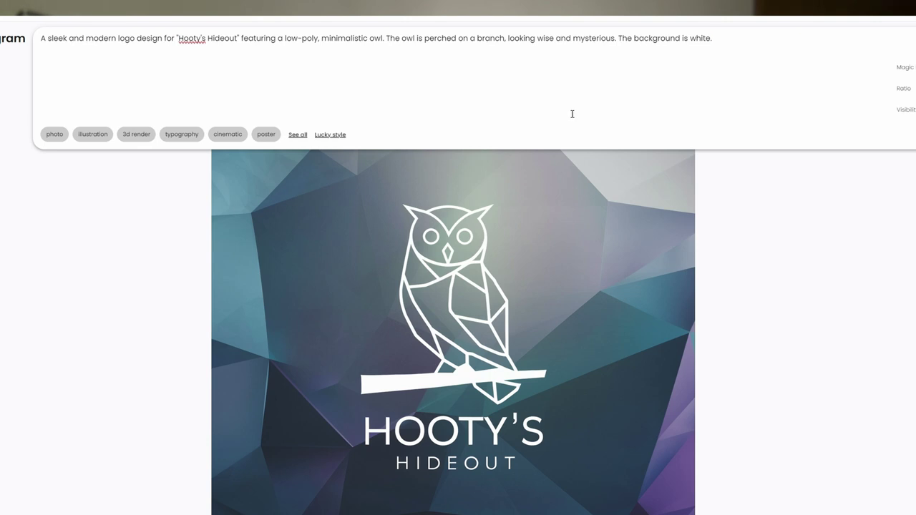
- Generate four black-and-white owl logos from the edited prompt and inspect the wall-sign result
{"action": "key", "text": "Return"}
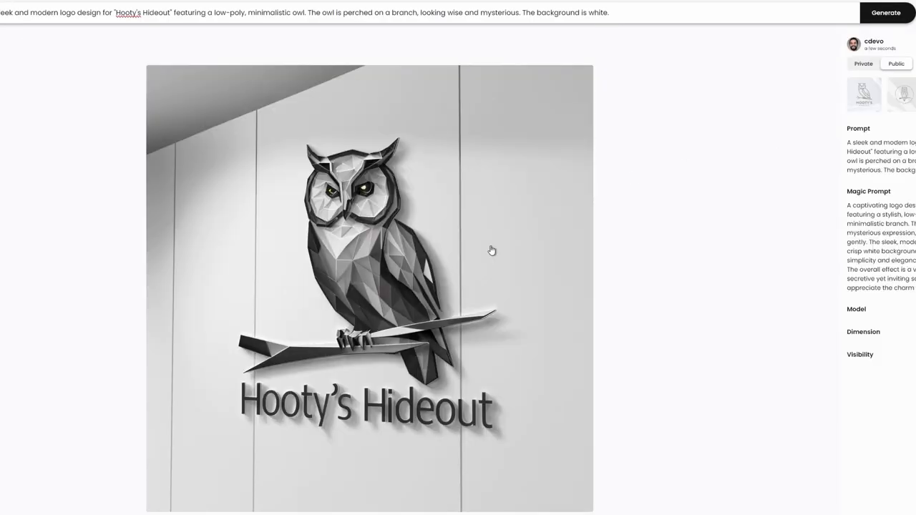
{"action": "scroll", "coordinate": [491, 250], "scroll_direction": "down", "scroll_amount": 2}
{"action": "scroll", "coordinate": [491, 253], "scroll_direction": "up", "scroll_amount": 1}
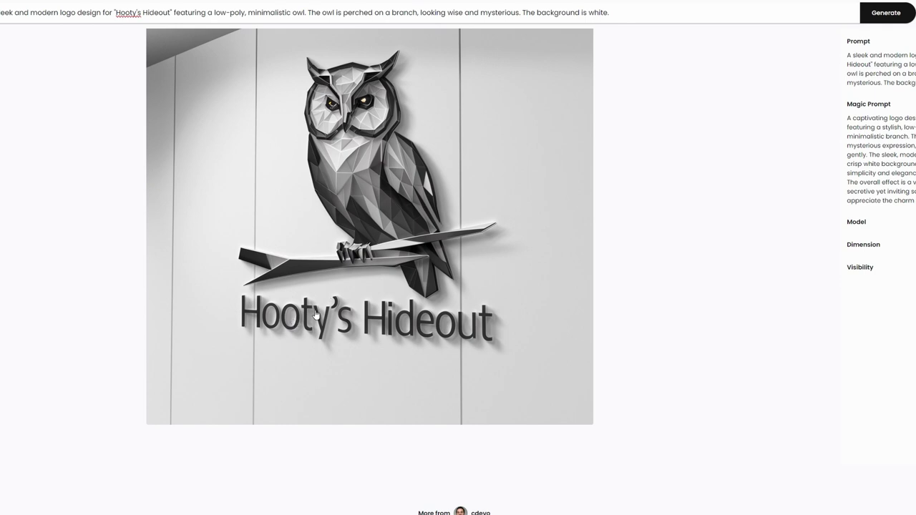
{"action": "key", "text": "Escape"}
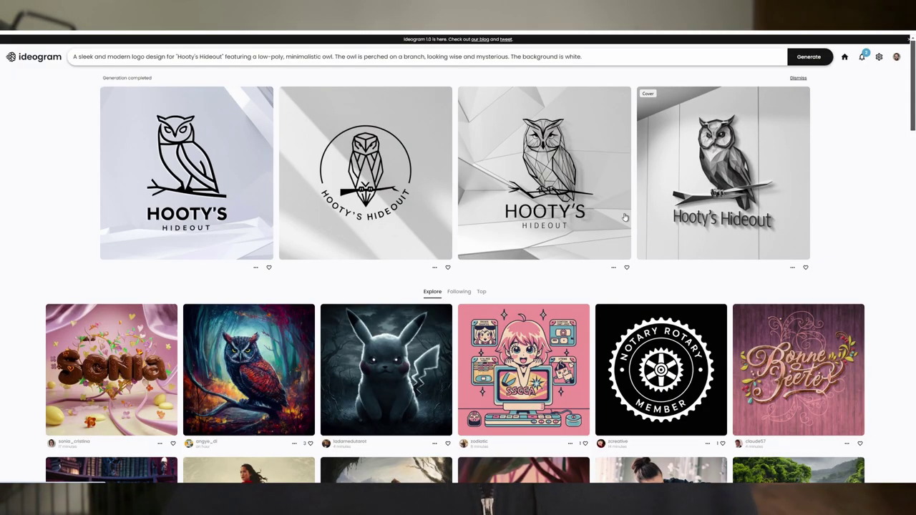
- Trim the prompt's opening so it starts with 'logo design for "Hooty's Hideout"'
{"action": "left_click", "coordinate": [611, 56]}
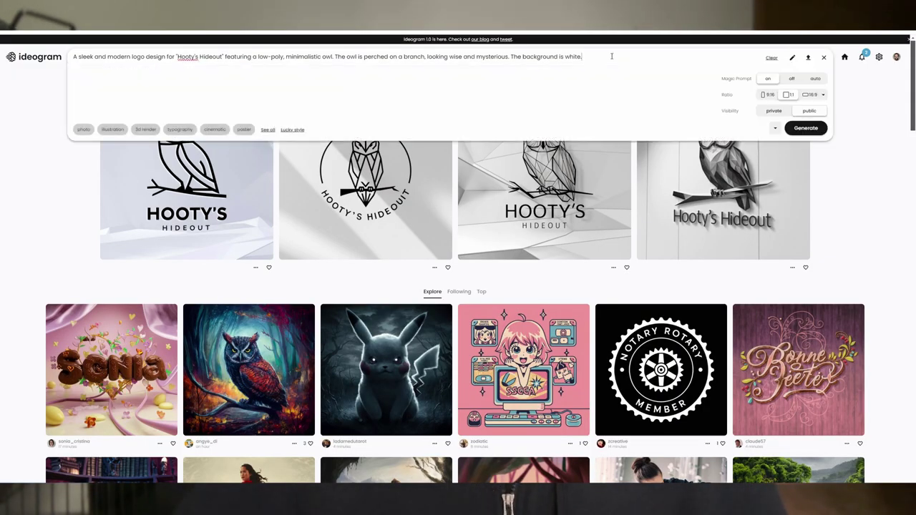
{"action": "left_click_drag", "start_coordinate": [601, 54], "coordinate": [362, 59]}
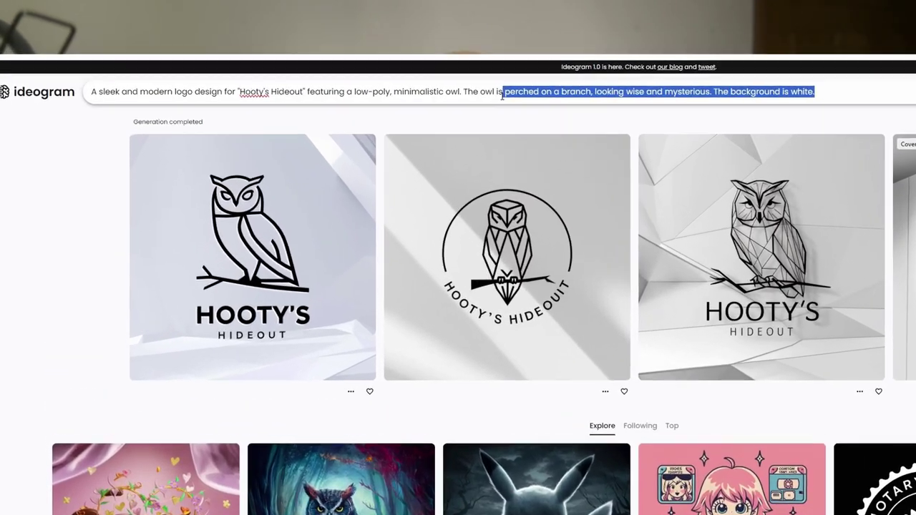
{"action": "left_click_drag", "start_coordinate": [509, 96], "coordinate": [431, 113]}
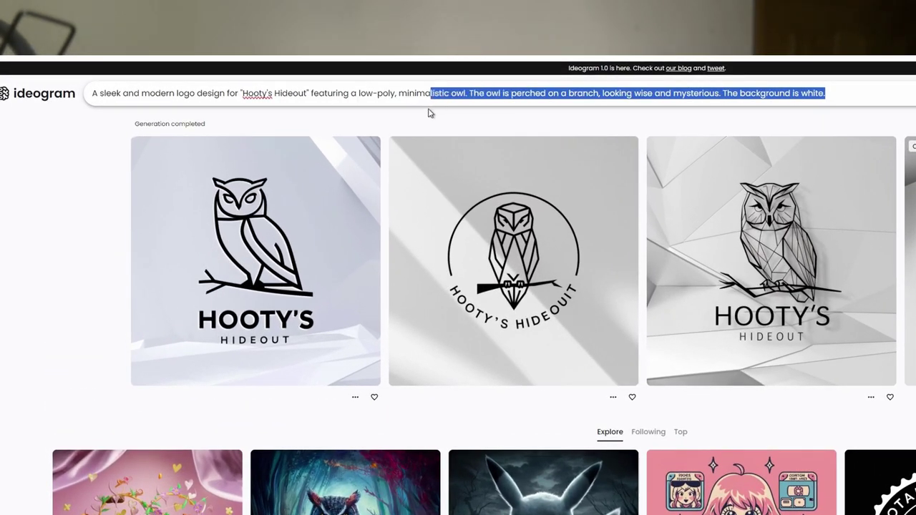
{"action": "left_click_drag", "start_coordinate": [239, 92], "coordinate": [5, 89]}
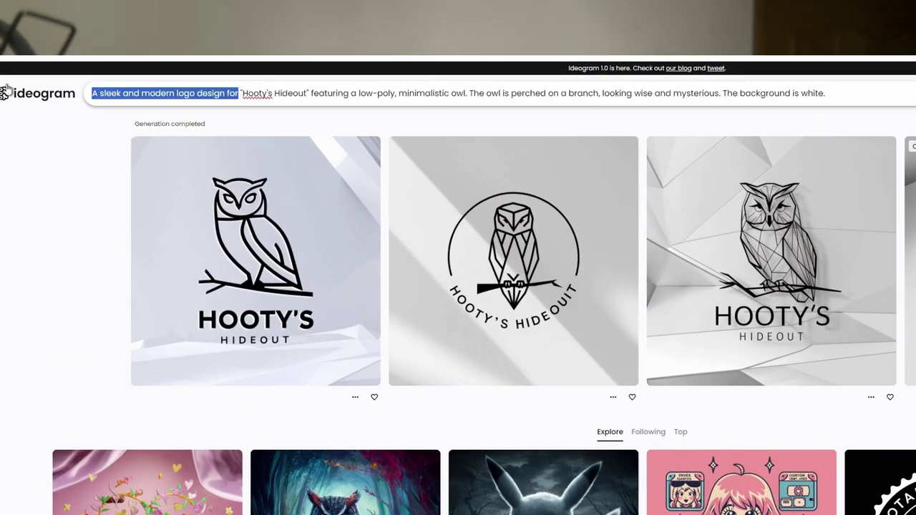
{"action": "left_click", "coordinate": [179, 93]}
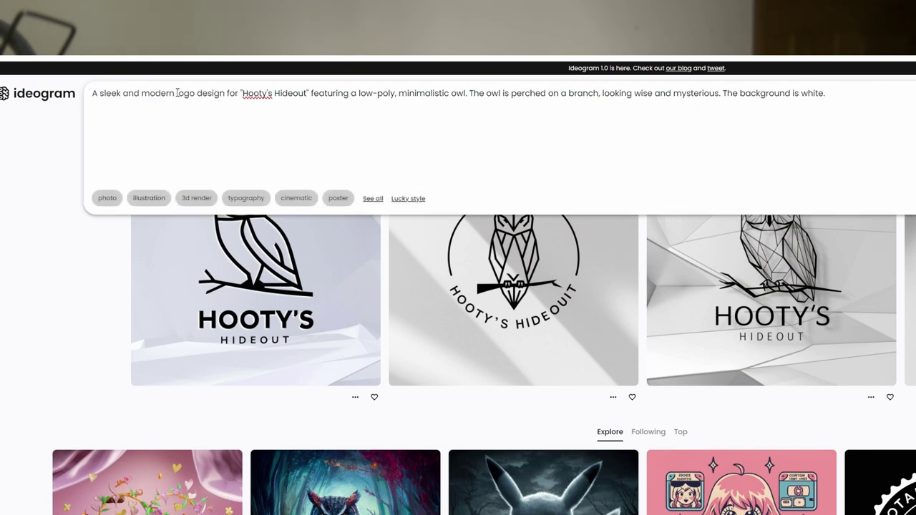
{"action": "left_click_drag", "start_coordinate": [181, 93], "coordinate": [91, 93]}
{"action": "key", "text": "BackSpace"}
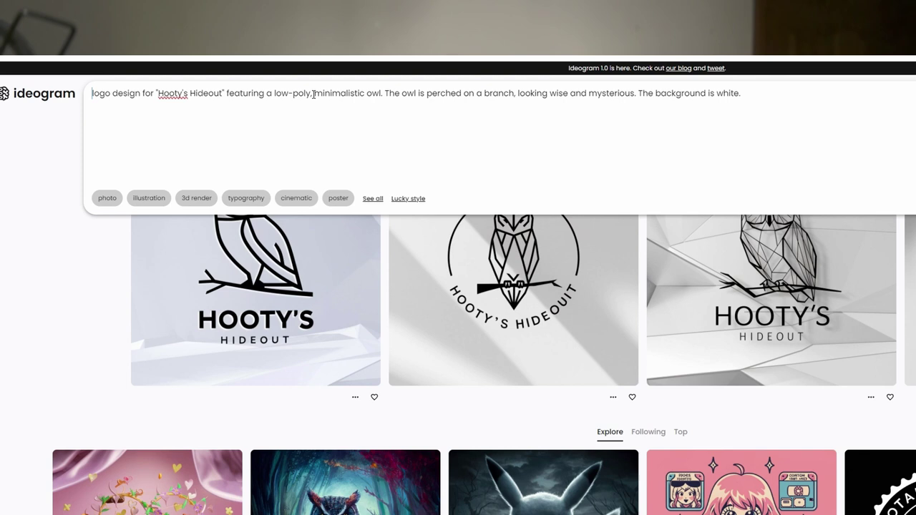
- End the prompt with 'low-poly colorful owl', set ratio 16:9, and generate
{"action": "left_click_drag", "start_coordinate": [311, 93], "coordinate": [832, 98]}
{"action": "key", "text": "BackSpace"}
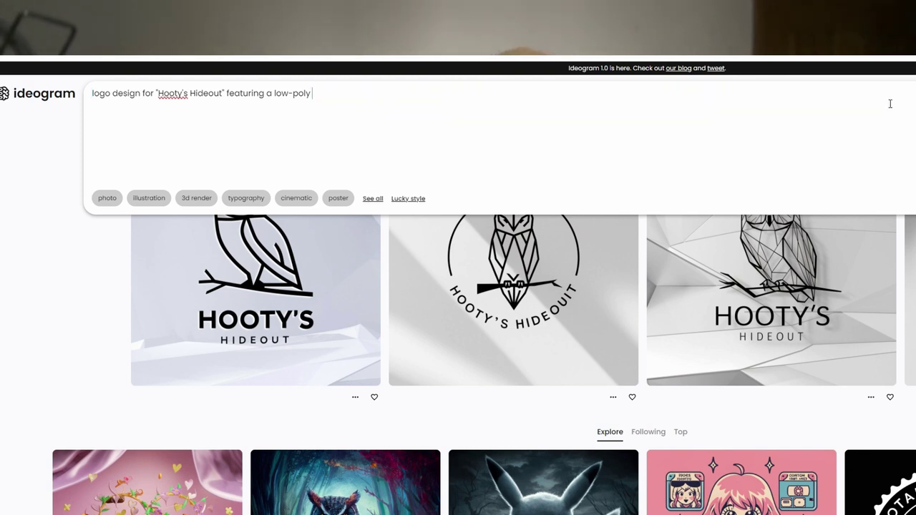
{"action": "type", "text": "coloful owl"}
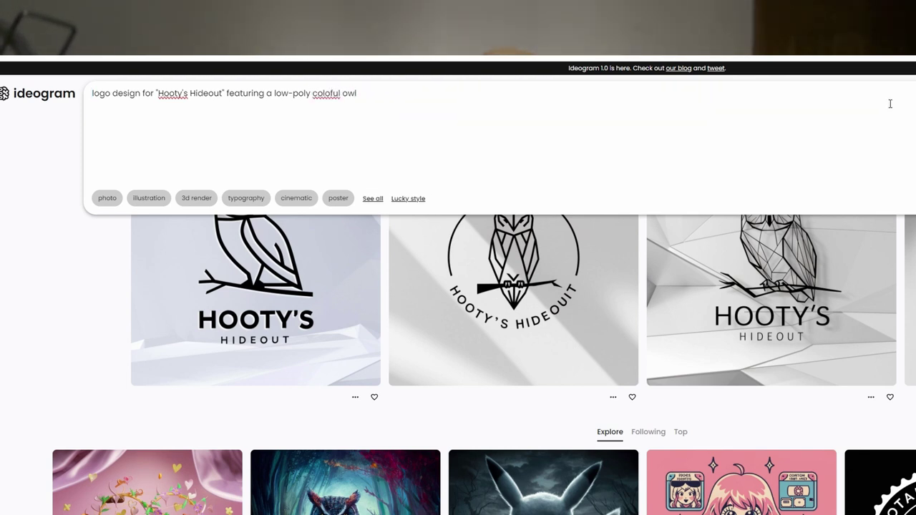
{"action": "key", "text": "Left"}
{"action": "key", "text": "Left"}
{"action": "key", "text": "Left"}
{"action": "type", "text": "r"}
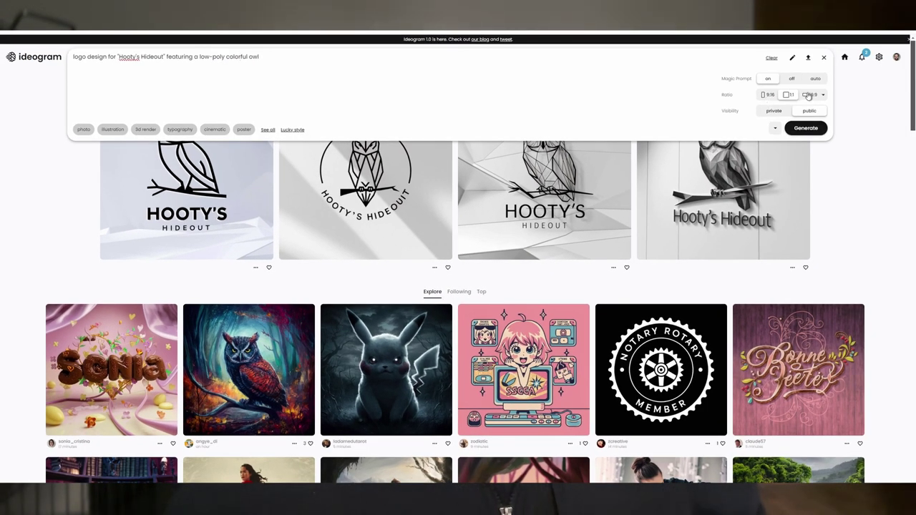
{"action": "left_click", "coordinate": [808, 95]}
{"action": "left_click", "coordinate": [808, 130]}
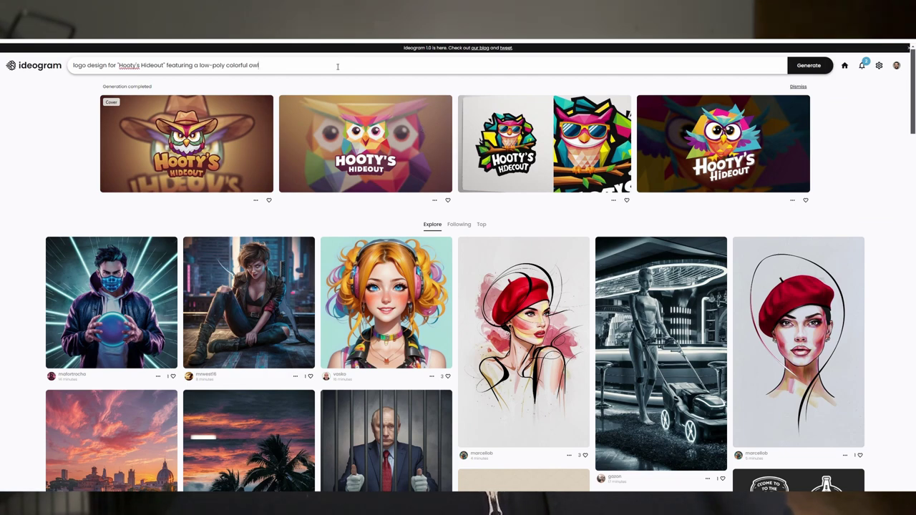
- Replace the prompt with a minimalistic color gradient owl prompt, then view the third and fourth results
{"action": "left_click_drag", "start_coordinate": [261, 65], "coordinate": [67, 103]}
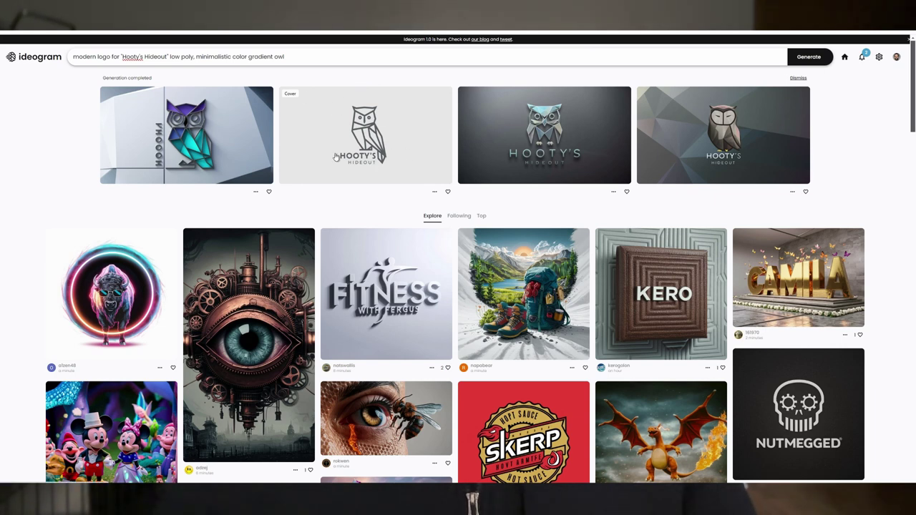
{"action": "left_click", "coordinate": [597, 153]}
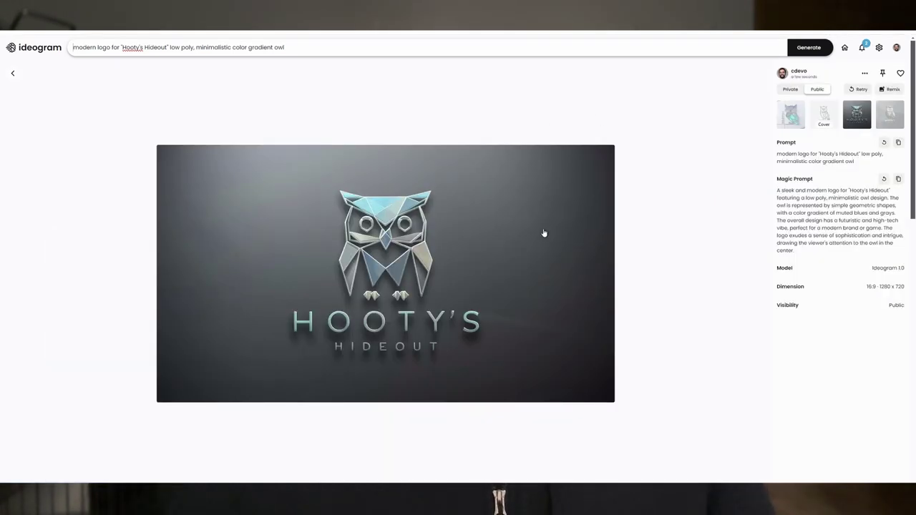
{"action": "left_click", "coordinate": [588, 98]}
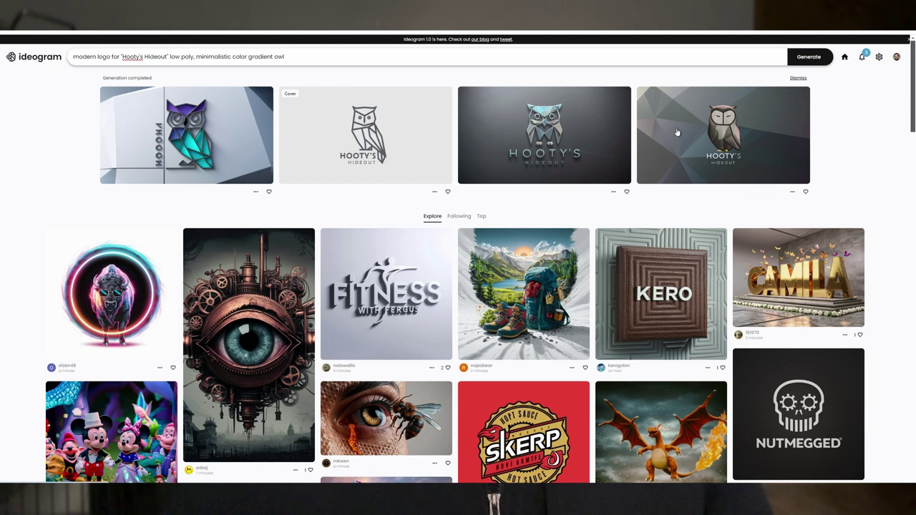
{"action": "left_click", "coordinate": [677, 133]}
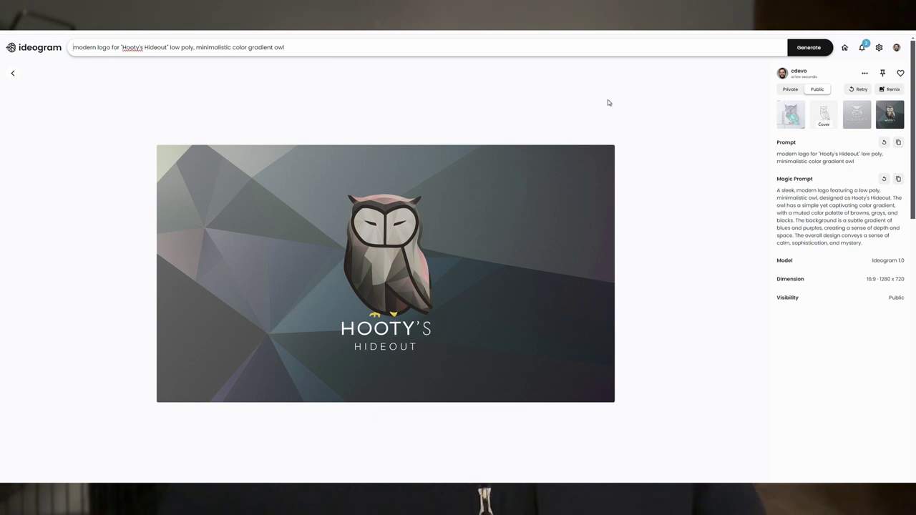
- Remix the owl image as reference at image weight 4 and generate new variations
{"action": "left_click", "coordinate": [890, 90]}
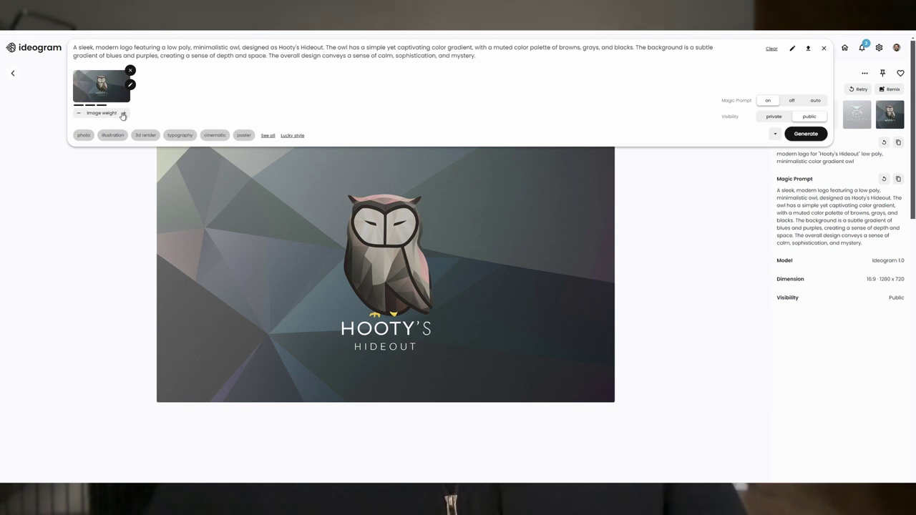
{"action": "left_click", "coordinate": [78, 116]}
{"action": "left_click", "coordinate": [78, 115]}
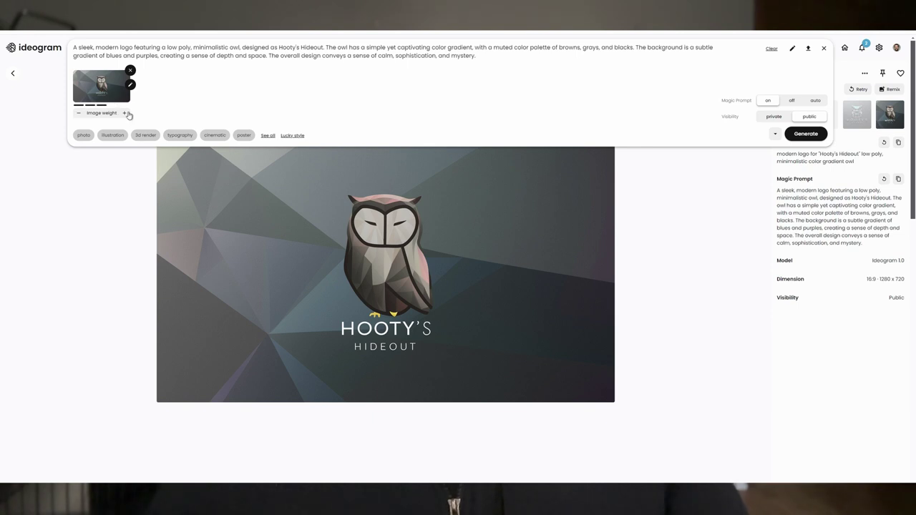
{"action": "left_click", "coordinate": [127, 115]}
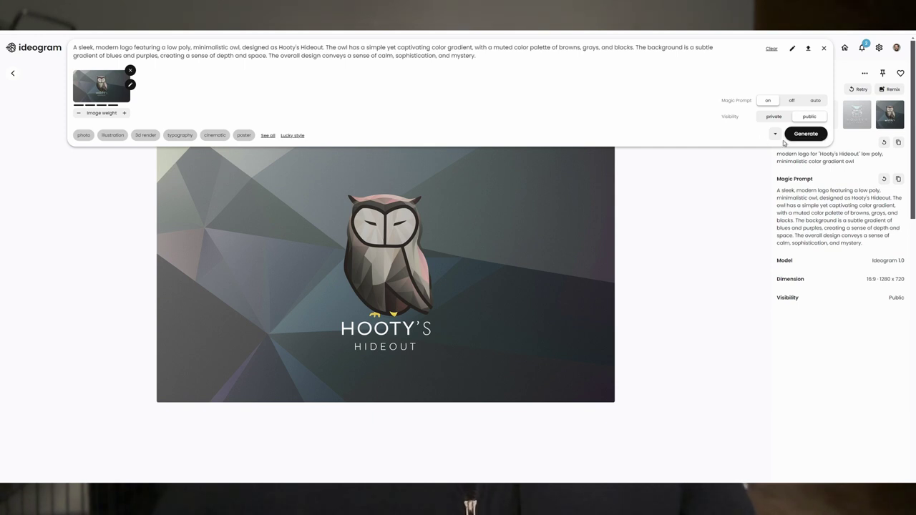
{"action": "left_click", "coordinate": [805, 134]}
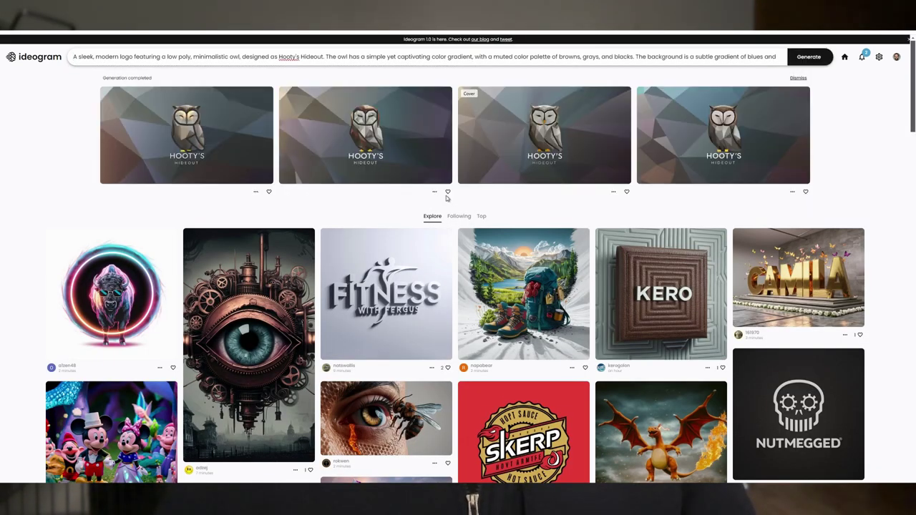
- Inspect the third and fourth remixed owl logos up close
{"action": "left_click", "coordinate": [561, 141]}
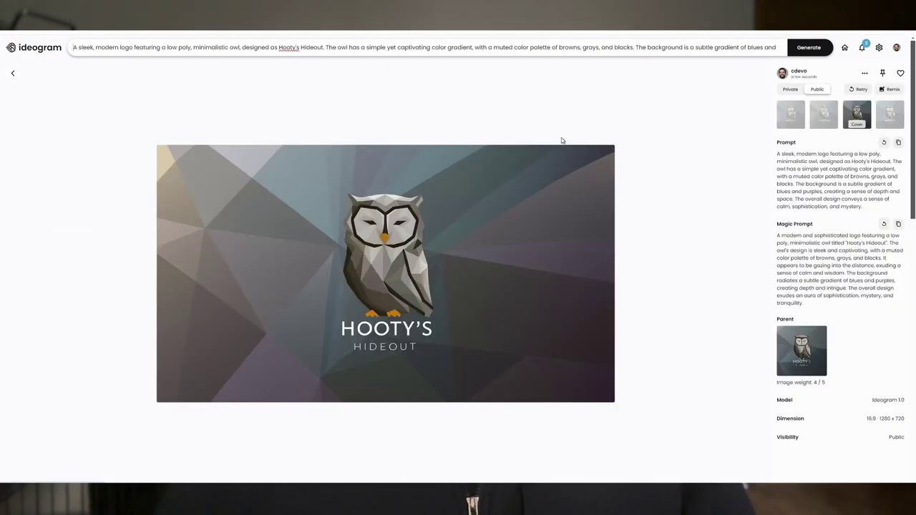
{"action": "scroll", "coordinate": [478, 165], "scroll_direction": "down", "scroll_amount": 2}
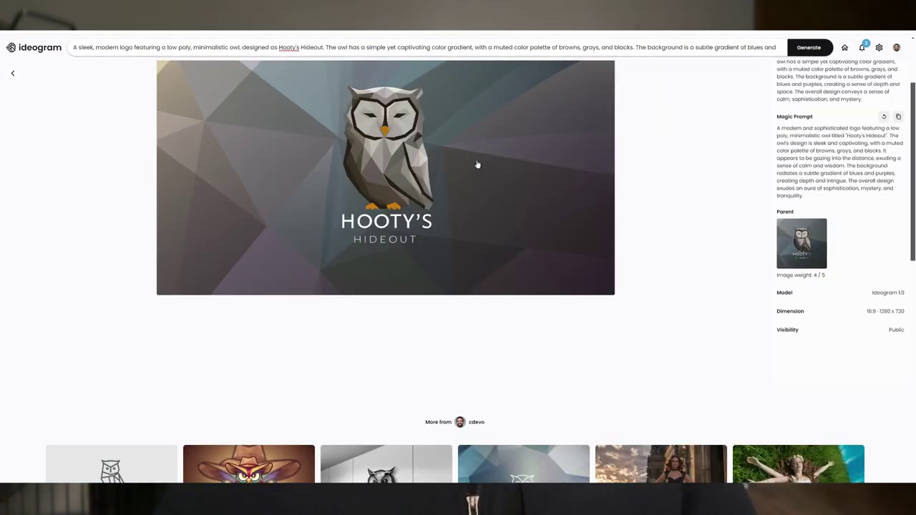
{"action": "key", "text": "Escape"}
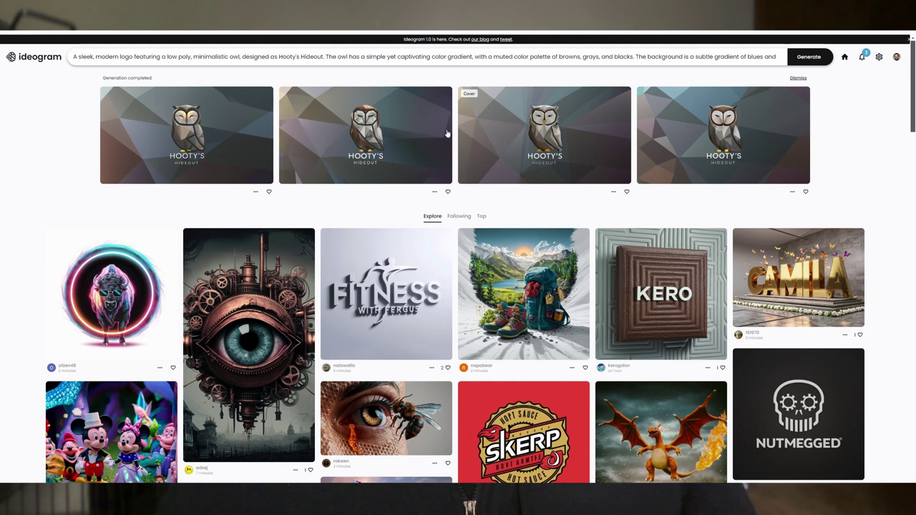
{"action": "left_click", "coordinate": [694, 128]}
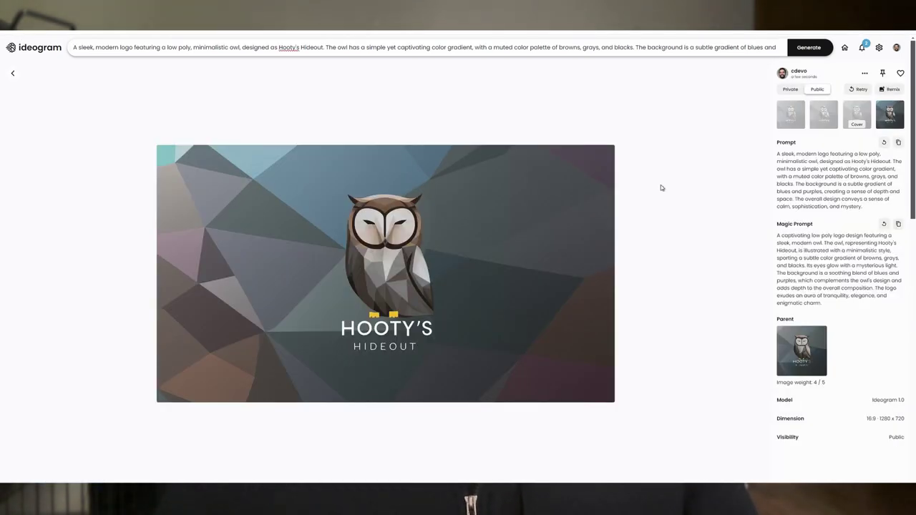
{"action": "key", "text": "Escape"}
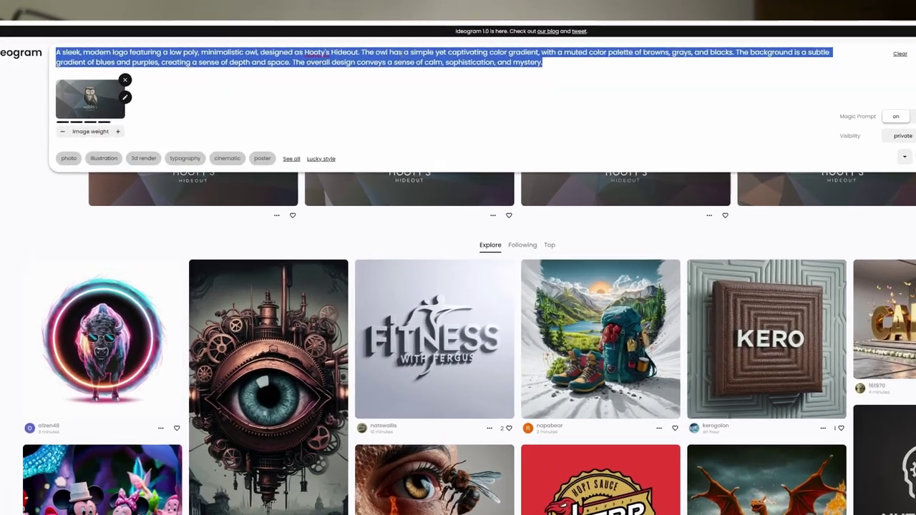
- Change the prompt to 'nature inspired "Willow Whispers Design" logo' and remove the owl reference image
{"action": "key", "text": "BackSpace"}
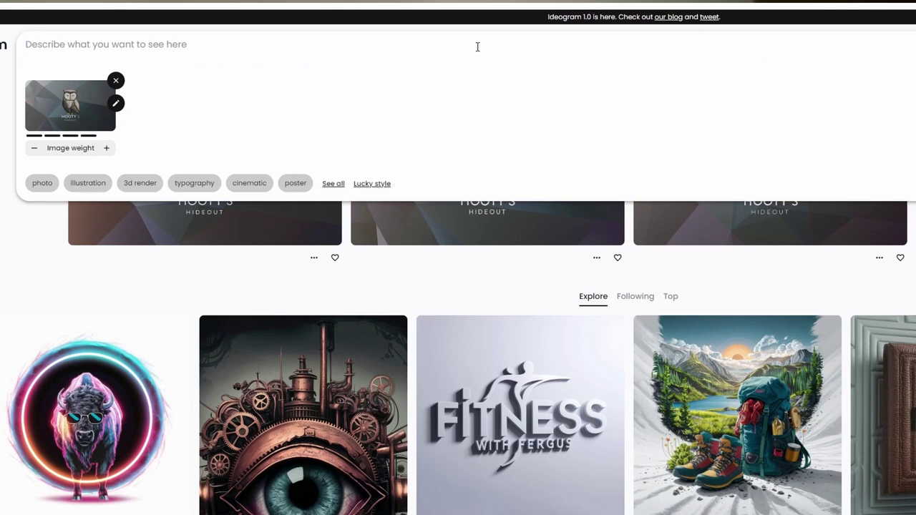
{"action": "type", "text": "Willow Whispers Design"}
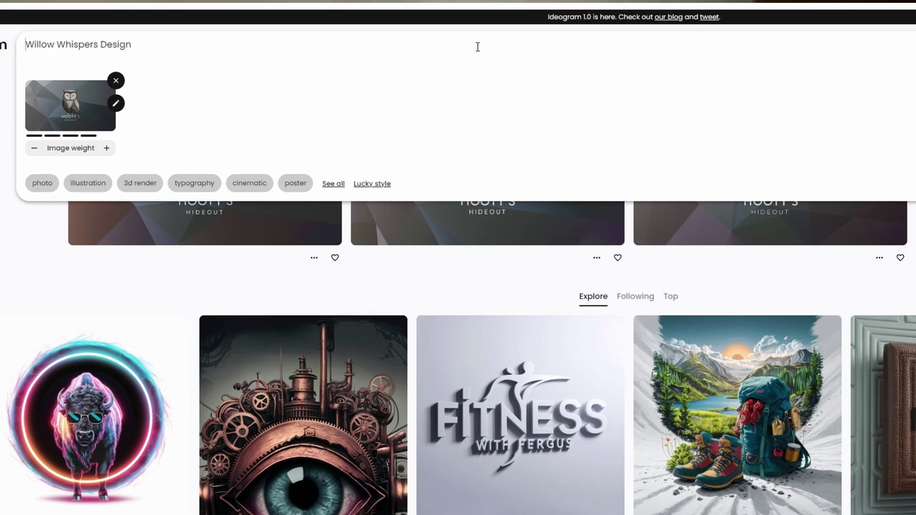
{"action": "type", "text": "\""}
{"action": "key", "text": "End"}
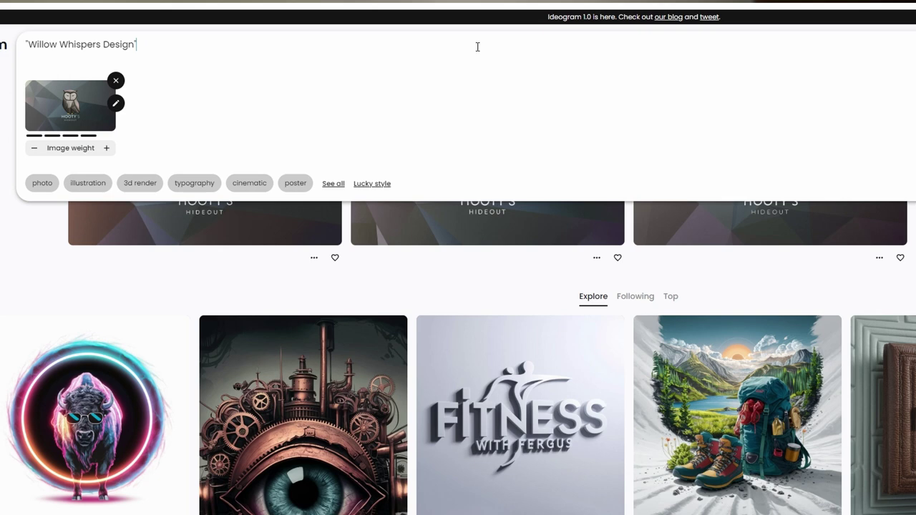
{"action": "left_click", "coordinate": [116, 80]}
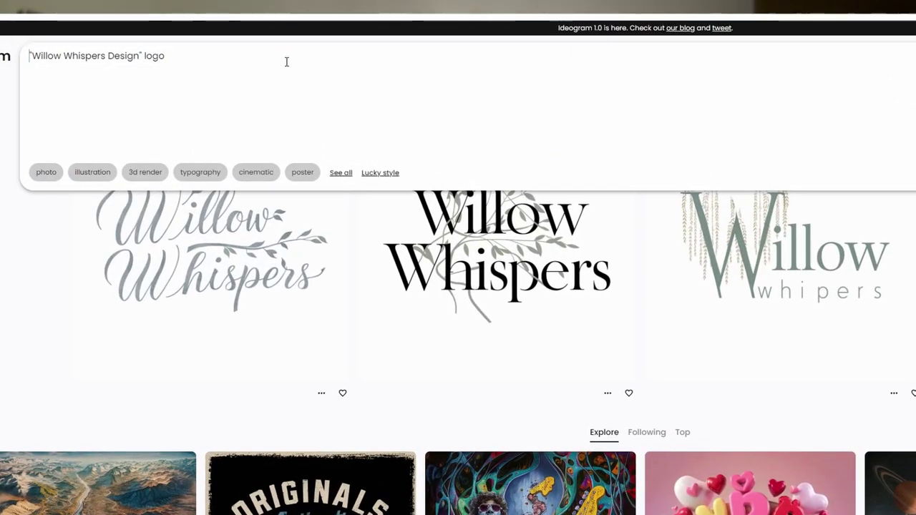
{"action": "type", "text": "nature inspired"}
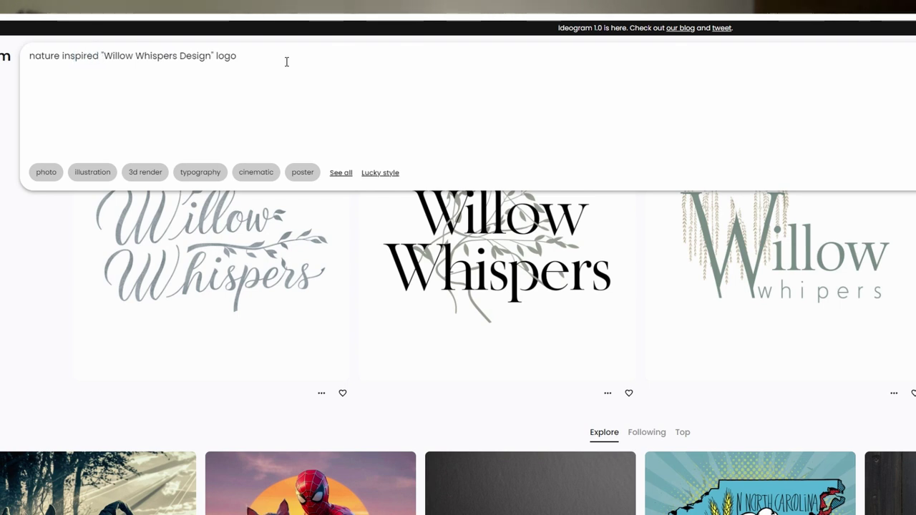
- Append ', minimalistic and modern' to the Willow Whispers prompt, generate, and open the white-on-black logo
{"action": "left_click", "coordinate": [286, 62]}
{"action": "type", "text": ", minimalistic and modern"}
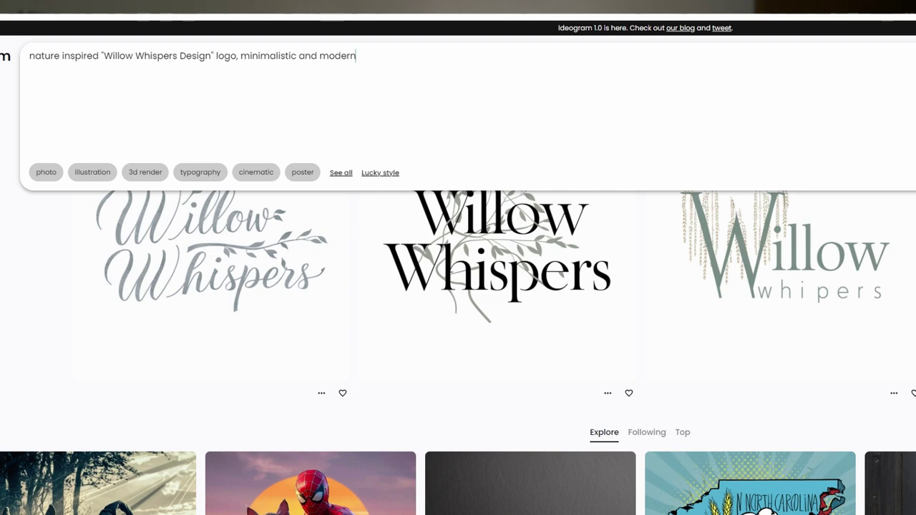
{"action": "key", "text": "Return"}
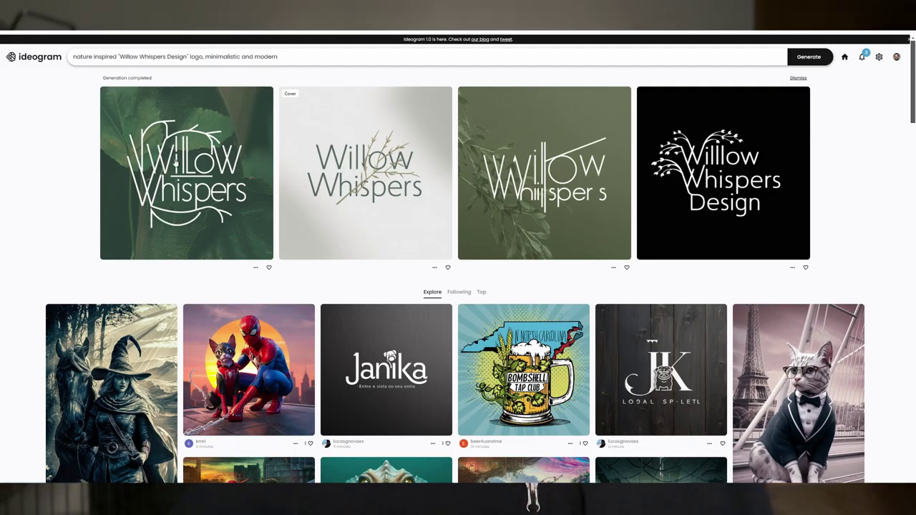
{"action": "left_click", "coordinate": [720, 174]}
- Copy the white-on-black logo's Magic Prompt paragraph and select the existing prompt text to replace it
{"action": "scroll", "coordinate": [440, 169], "scroll_direction": "down", "scroll_amount": 1}
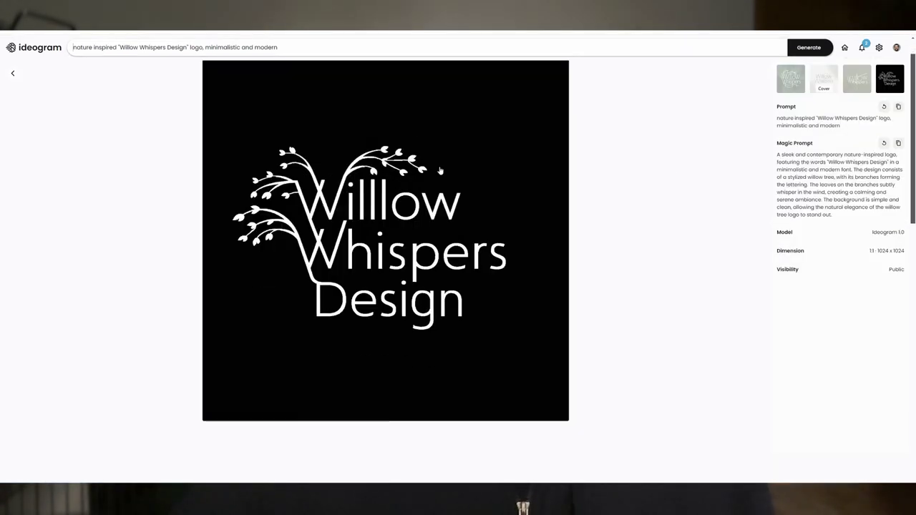
{"action": "scroll", "coordinate": [458, 181], "scroll_direction": "up", "scroll_amount": 1}
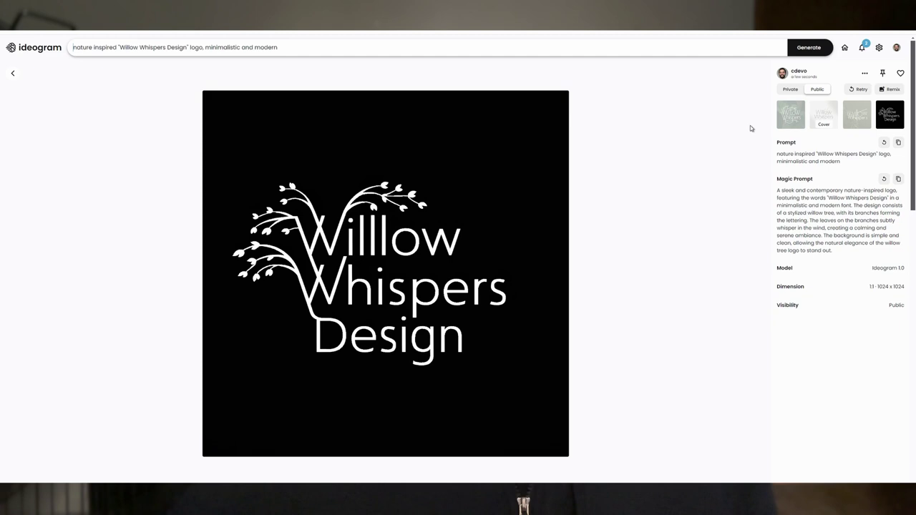
{"action": "scroll", "coordinate": [747, 129], "scroll_direction": "down", "scroll_amount": 2}
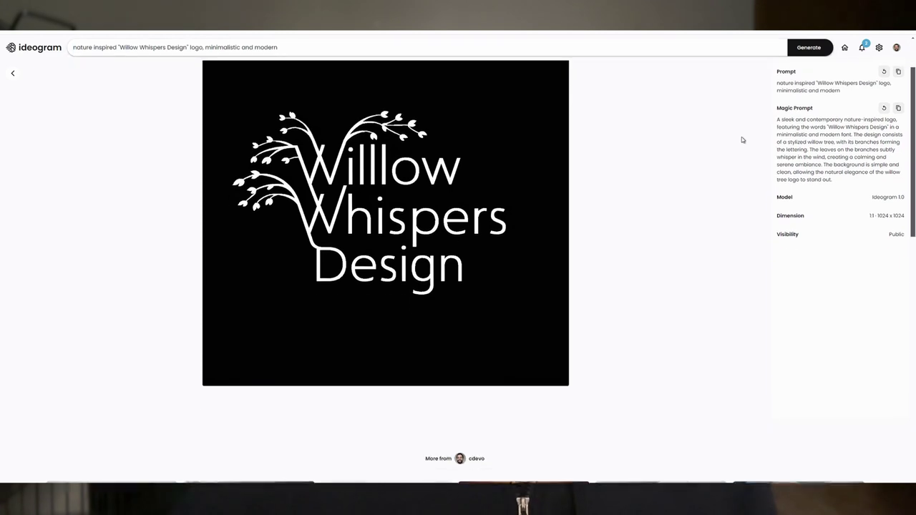
{"action": "triple_click", "coordinate": [837, 149]}
{"action": "key", "text": "ctrl+c"}
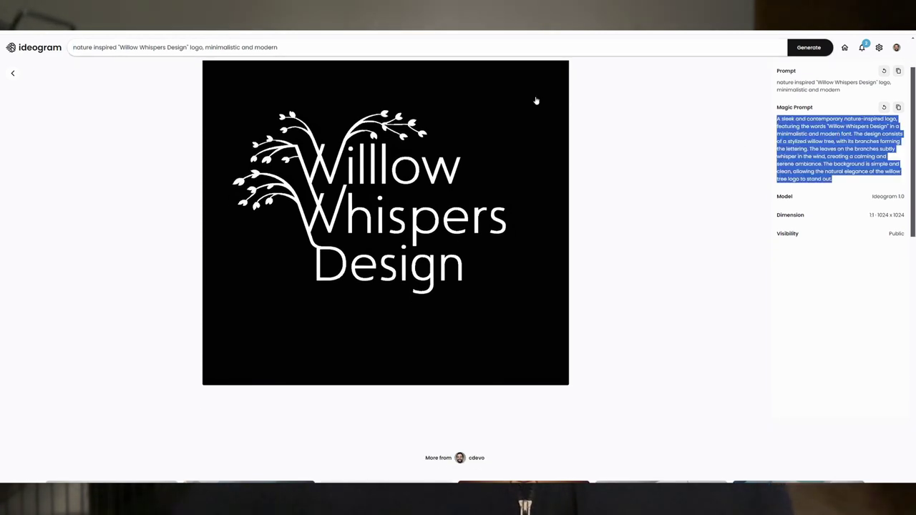
{"action": "left_click", "coordinate": [294, 47]}
{"action": "key", "text": "ctrl+a"}
- Paste the Magic Prompt paragraph into the Ideogram prompt field
{"action": "key", "text": "ctrl+v"}
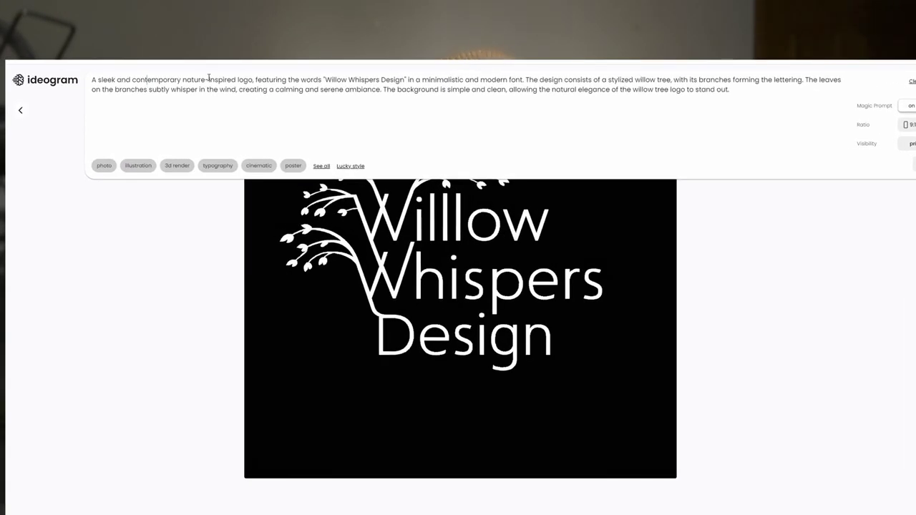
{"action": "left_click_drag", "start_coordinate": [305, 79], "coordinate": [371, 80]}
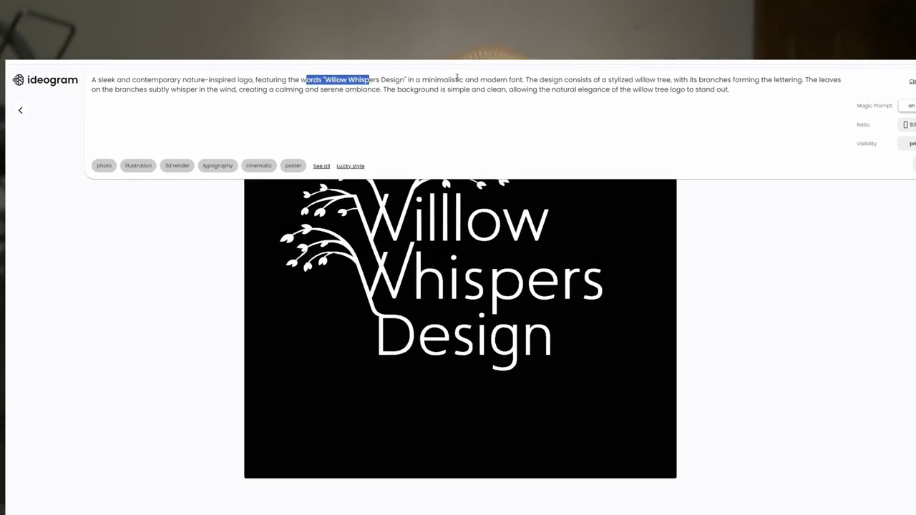
{"action": "left_click", "coordinate": [455, 80]}
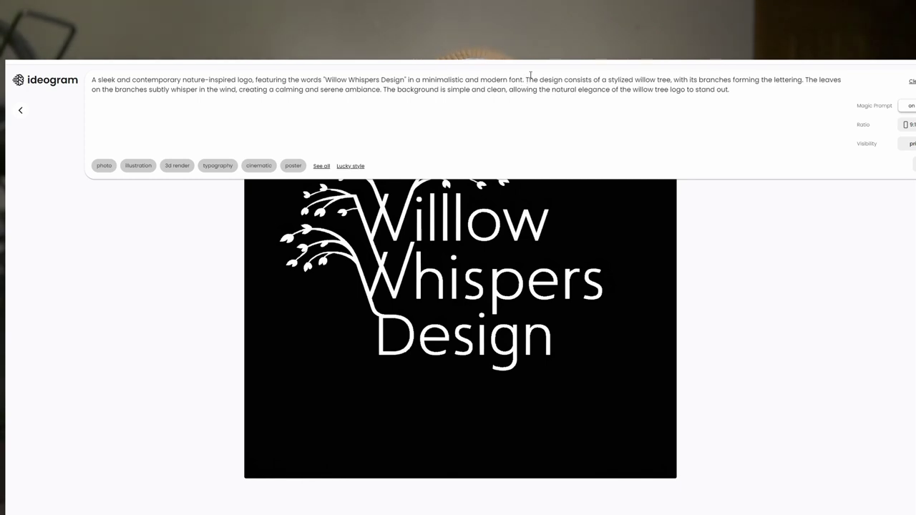
{"action": "left_click_drag", "start_coordinate": [520, 80], "coordinate": [636, 90]}
{"action": "left_click", "coordinate": [727, 79]}
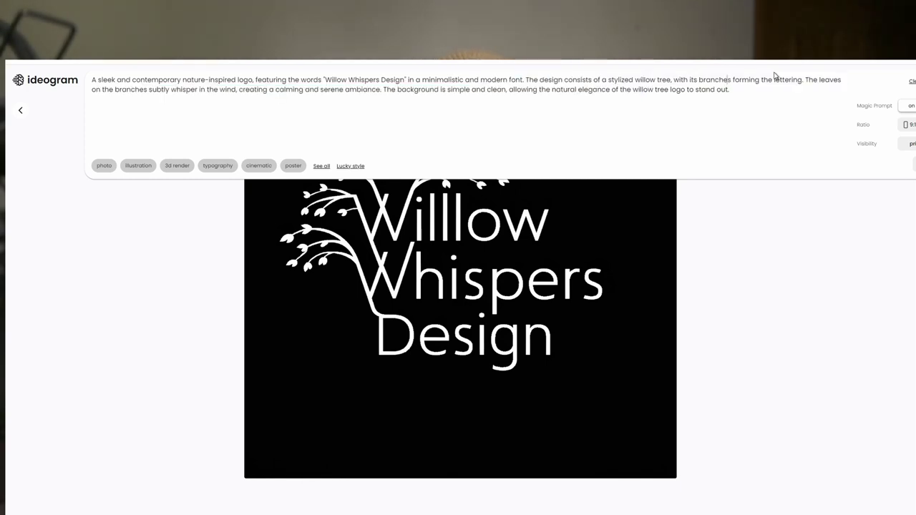
- Change 'stylized' to 'an abstract' and delete everything after 'abstract willow tree'
{"action": "left_click_drag", "start_coordinate": [766, 90], "coordinate": [628, 79]}
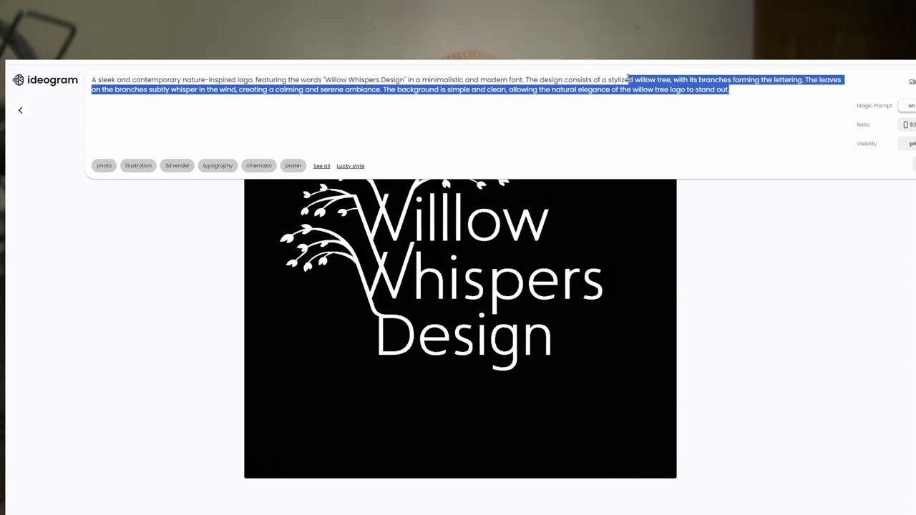
{"action": "double_click", "coordinate": [627, 79]}
{"action": "key", "text": "BackSpace"}
{"action": "key", "text": "BackSpace"}
{"action": "type", "text": "n abstract"}
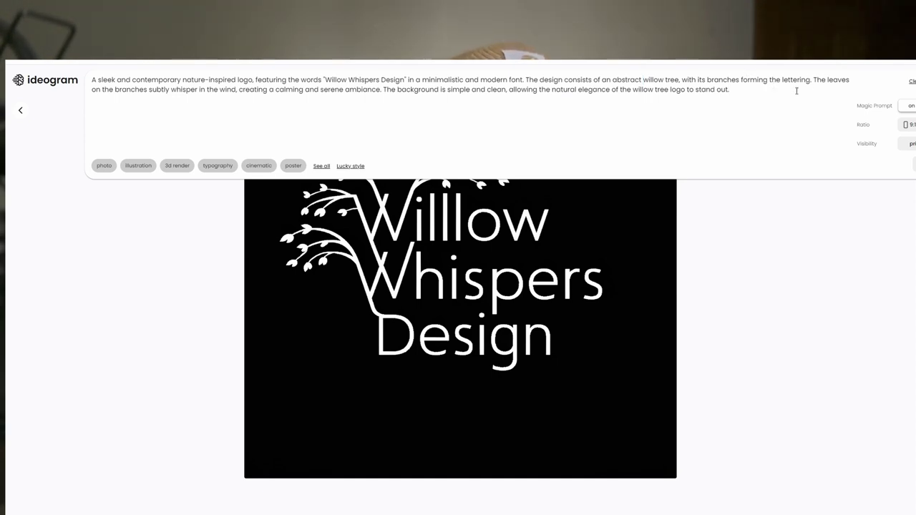
{"action": "left_click_drag", "start_coordinate": [797, 90], "coordinate": [682, 80]}
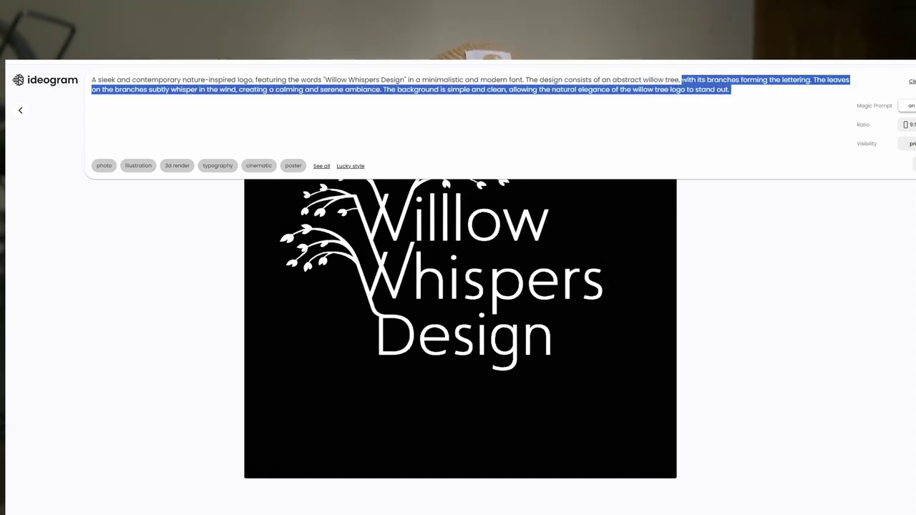
{"action": "key", "text": "BackSpace"}
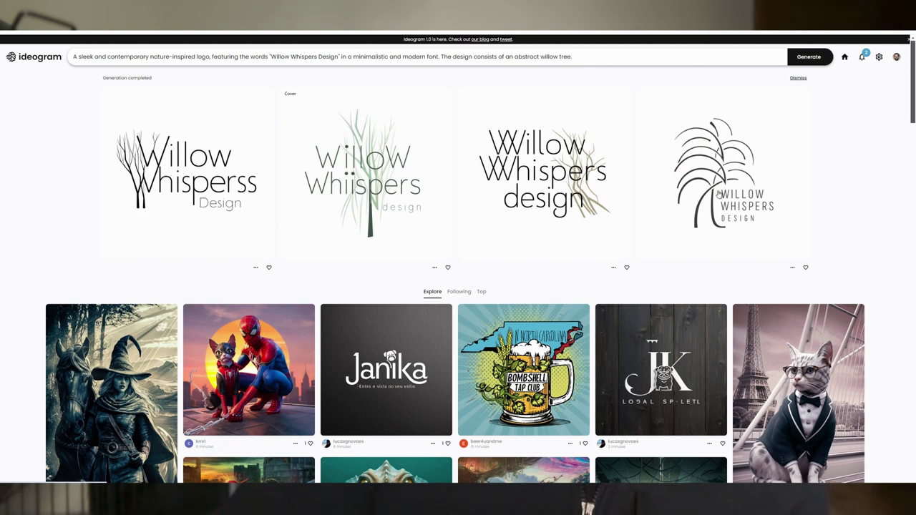
- Open the second result, the pale green willow tree logo, in detail view
{"action": "left_click", "coordinate": [365, 181]}
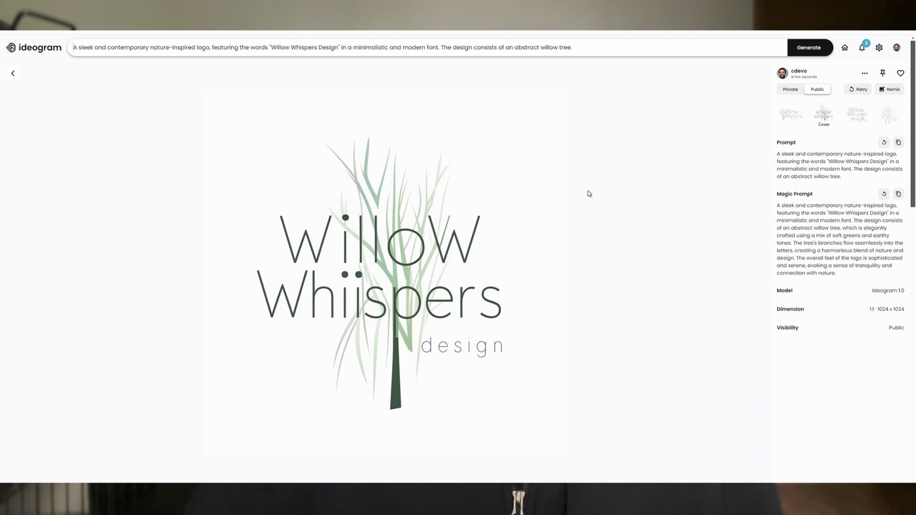
- Remix the soft-green Willow Whispers logo and generate four variations from its prompt
{"action": "left_click", "coordinate": [889, 91]}
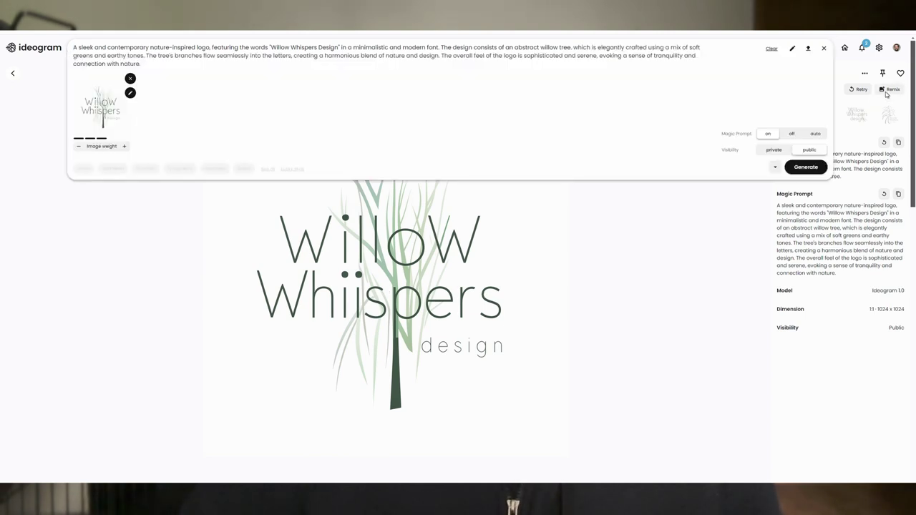
{"action": "scroll", "coordinate": [330, 89], "scroll_direction": "down", "scroll_amount": 2}
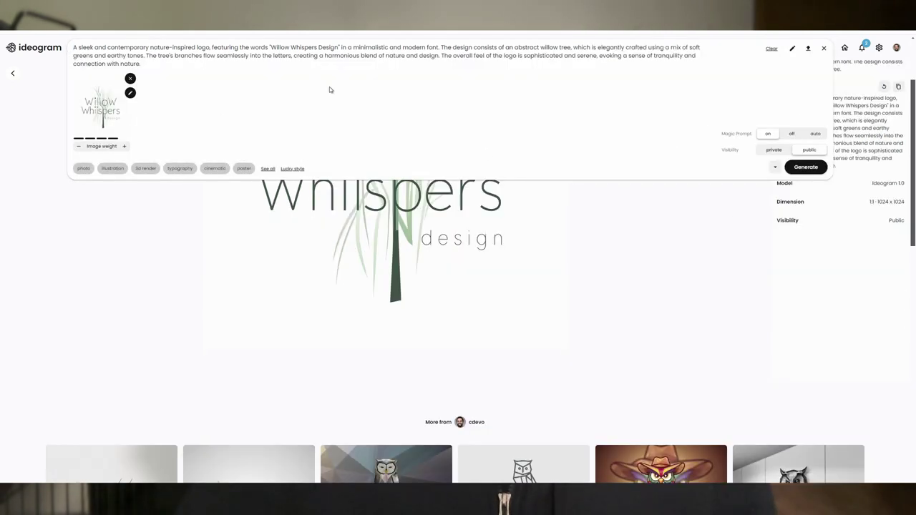
{"action": "left_click", "coordinate": [805, 167]}
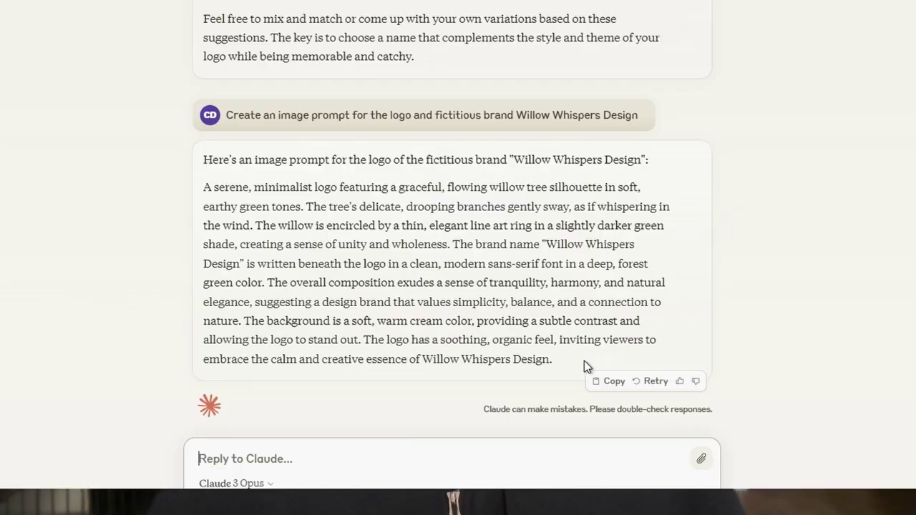
- Select Claude's full Willow Whispers Design image prompt for copying
{"action": "left_click_drag", "start_coordinate": [562, 362], "coordinate": [204, 188]}
{"action": "key", "text": "ctrl+c"}
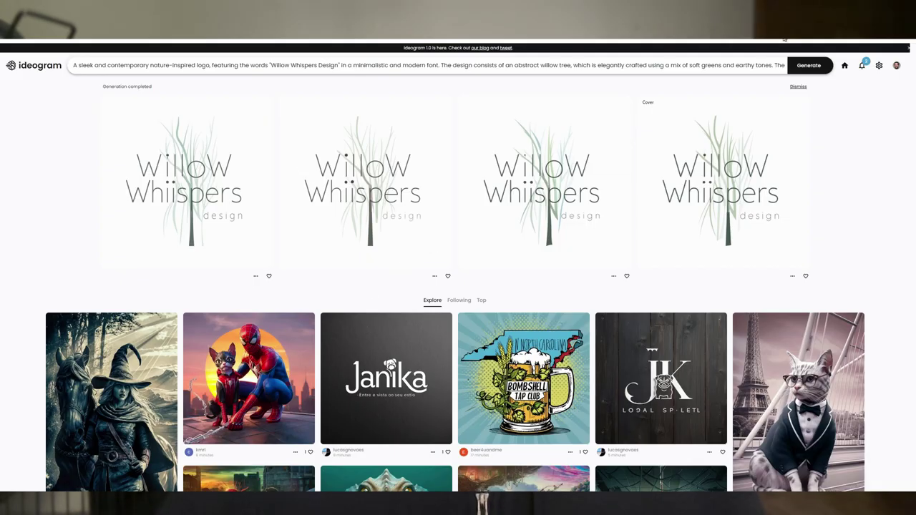
- Swap the old remix prompt for Claude's pasted willow prompt and remove the reference image
{"action": "triple_click", "coordinate": [666, 66]}
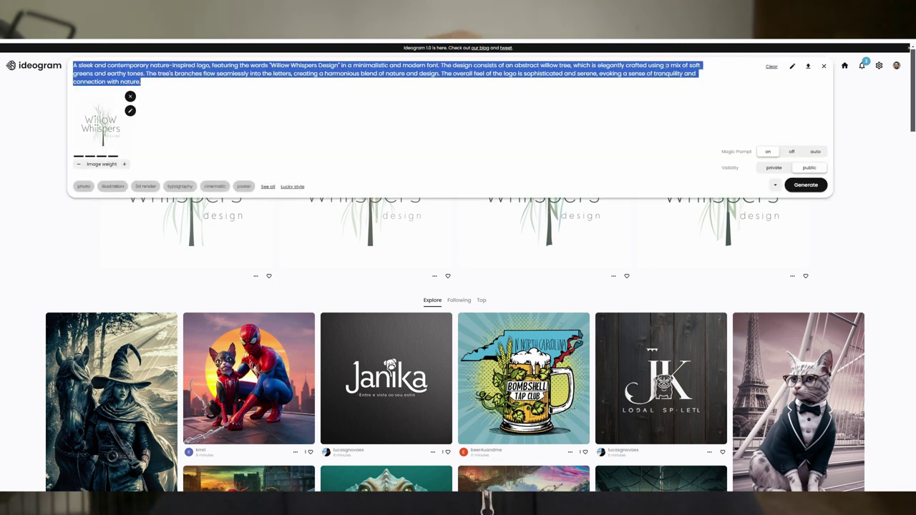
{"action": "key", "text": "BackSpace"}
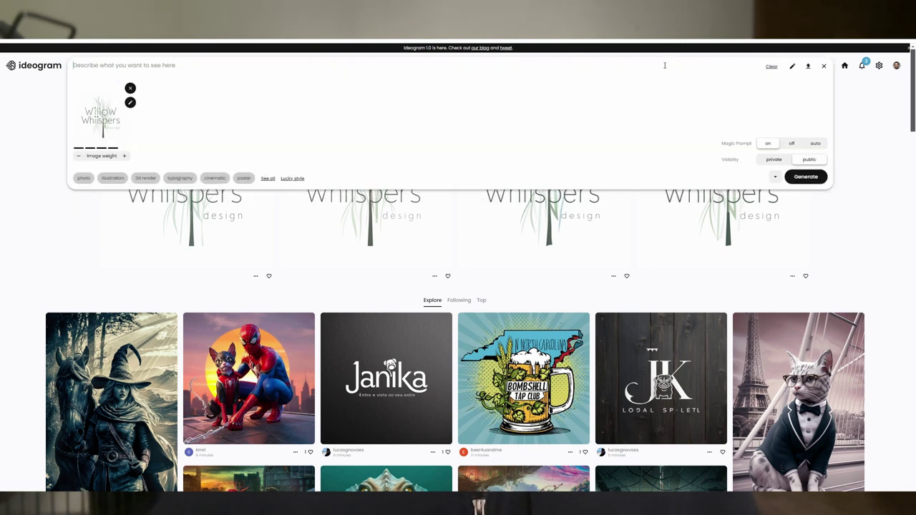
{"action": "left_click", "coordinate": [130, 88]}
{"action": "left_click", "coordinate": [143, 67]}
{"action": "key", "text": "ctrl+v"}
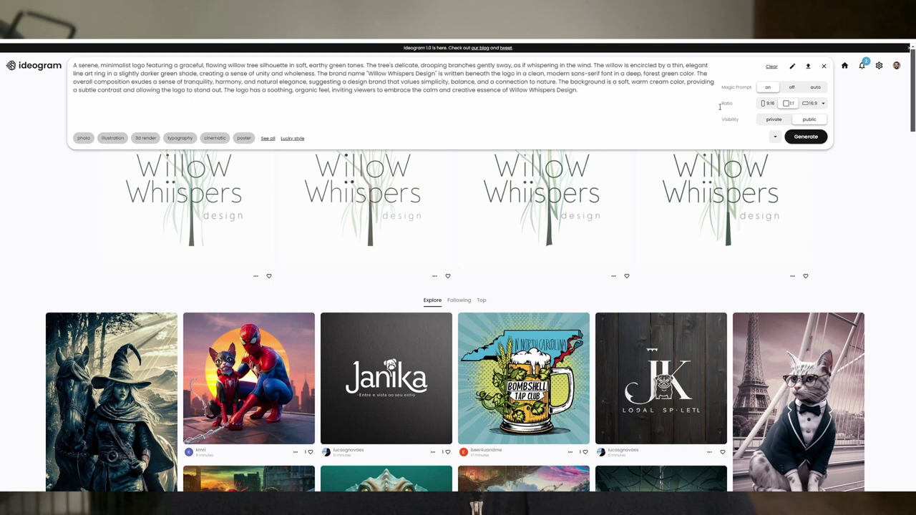
{"action": "right_click", "coordinate": [809, 145]}
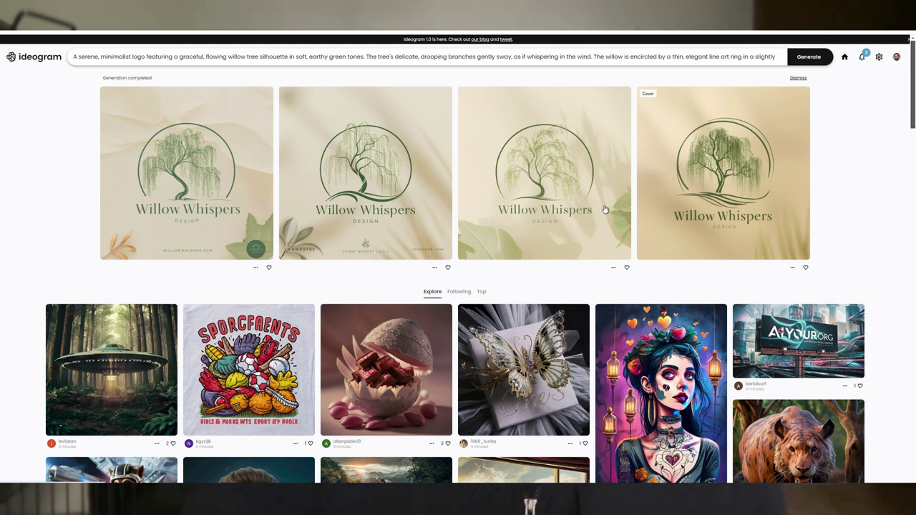
- View the third cream-background willow logo larger, then select the whole prompt
{"action": "left_click", "coordinate": [560, 217]}
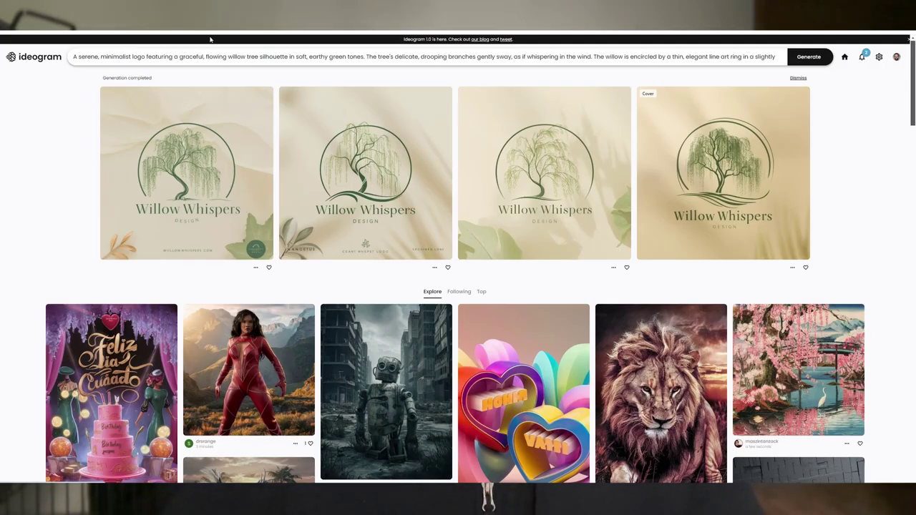
{"action": "triple_click", "coordinate": [248, 56]}
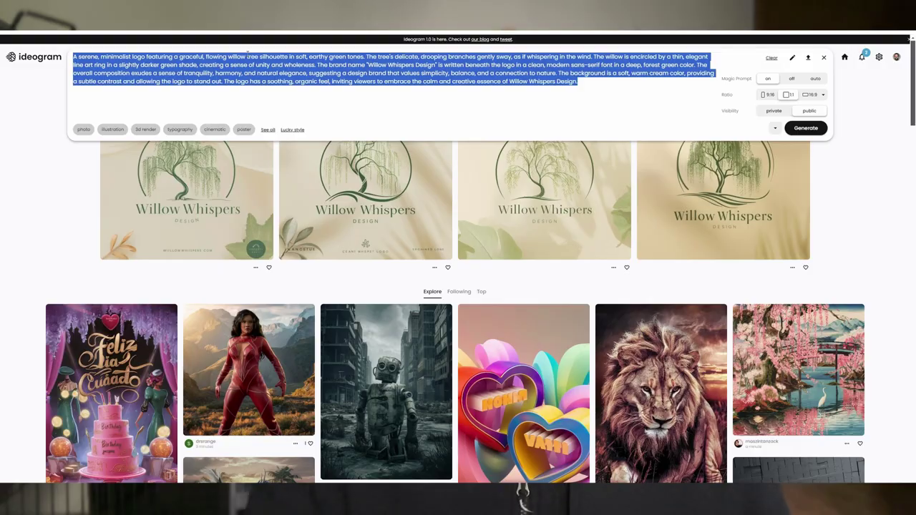
- Clear the willow prompt and select Claude's Rocket Donuts prompt paragraph
{"action": "key", "text": "BackSpace"}
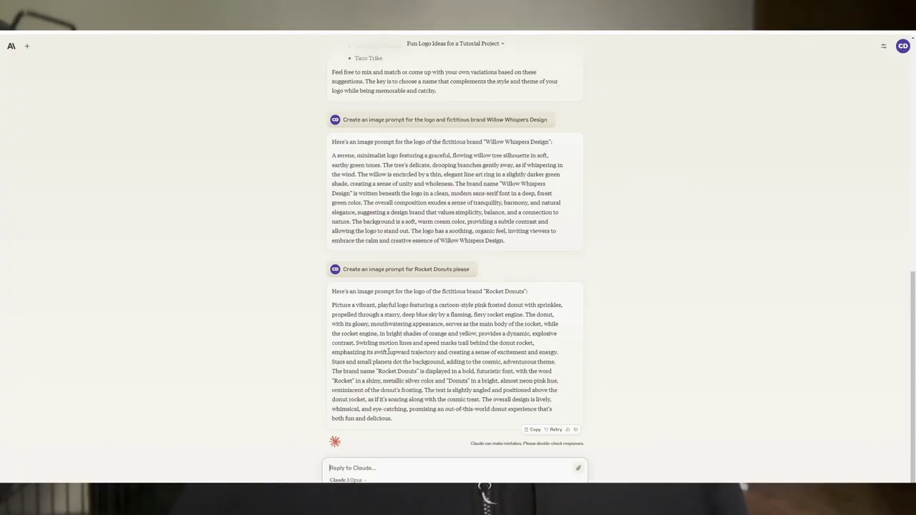
{"action": "left_click_drag", "start_coordinate": [400, 425], "coordinate": [332, 305]}
{"action": "key", "text": "ctrl+c"}
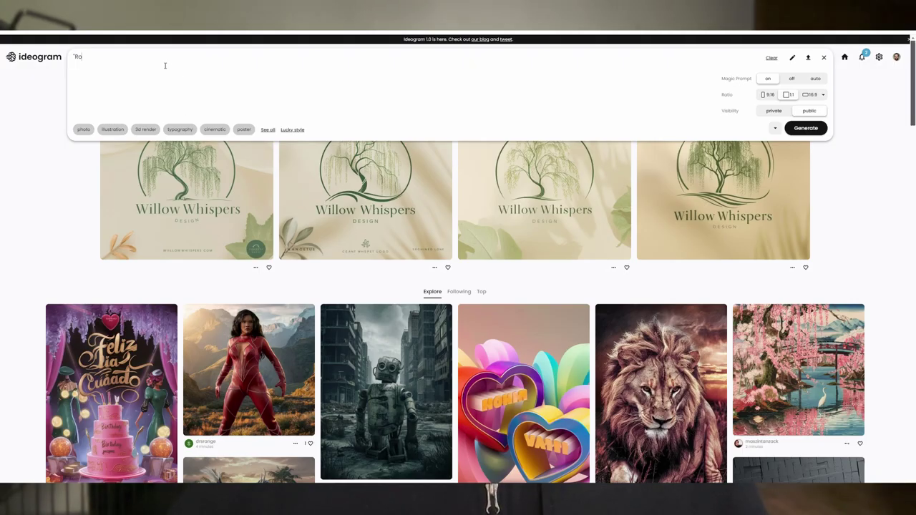
- Paste Claude's Rocket Donuts prompt into Ideogram and generate the logos
{"action": "key", "text": "ctrl+a"}
{"action": "key", "text": "ctrl+v"}
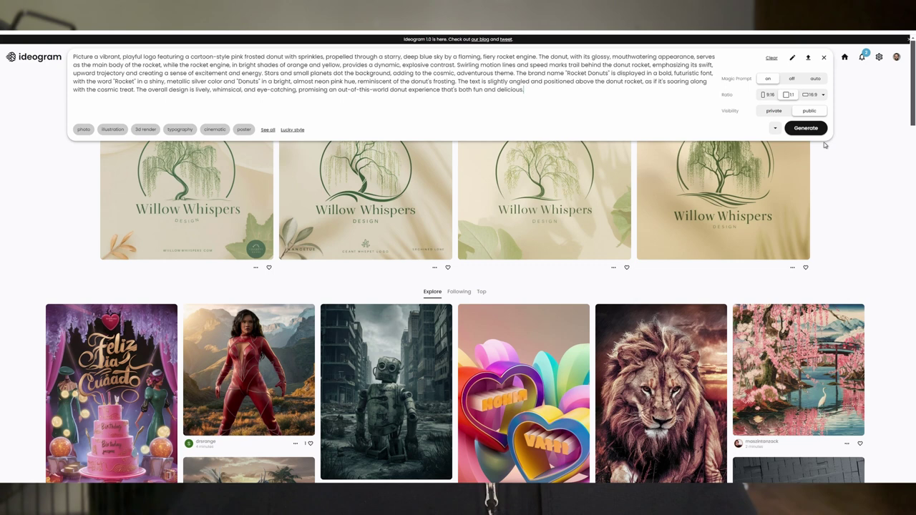
{"action": "left_click", "coordinate": [807, 129]}
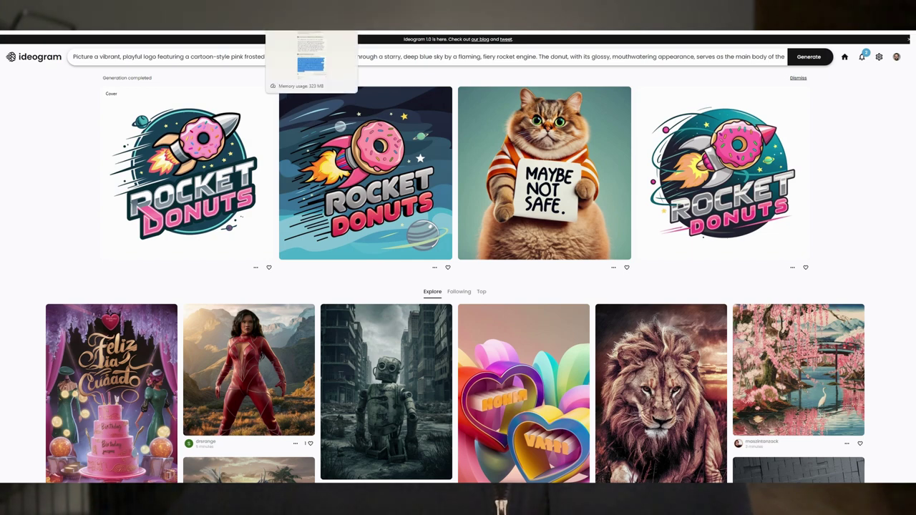
- Read the expanded Rocket Donuts prompt, then open the first donut-rocket logo larger
{"action": "left_click", "coordinate": [453, 61]}
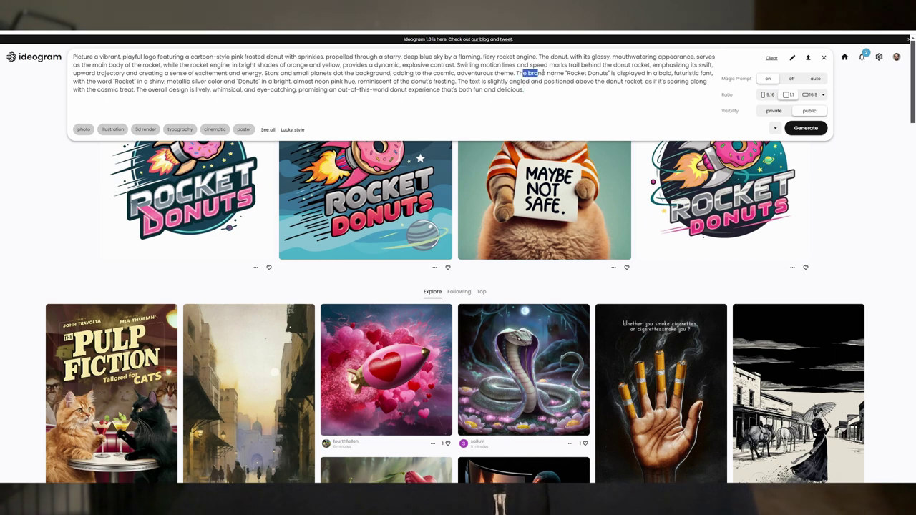
{"action": "left_click_drag", "start_coordinate": [542, 73], "coordinate": [683, 74]}
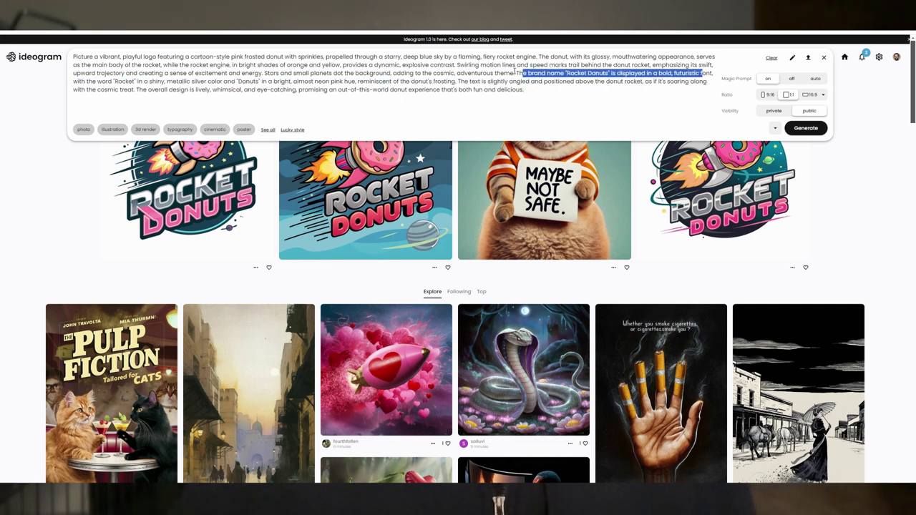
{"action": "left_click", "coordinate": [108, 83]}
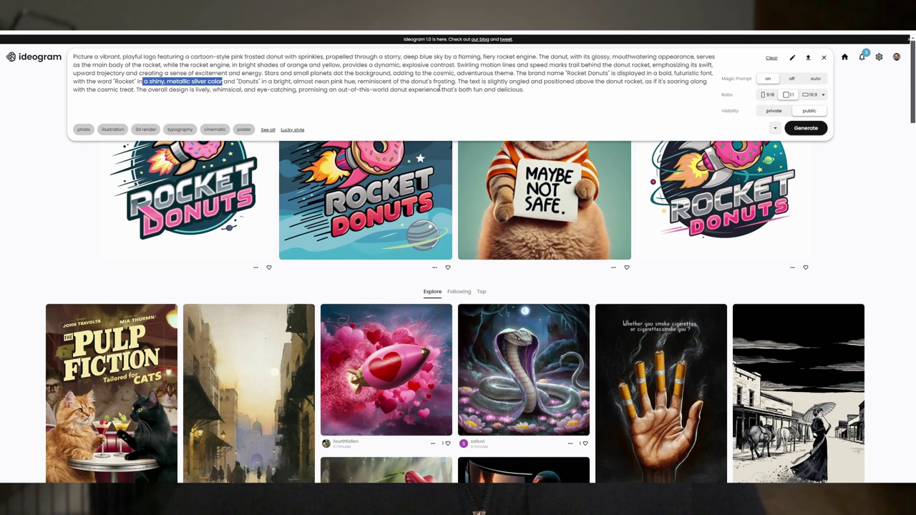
{"action": "left_click", "coordinate": [50, 207]}
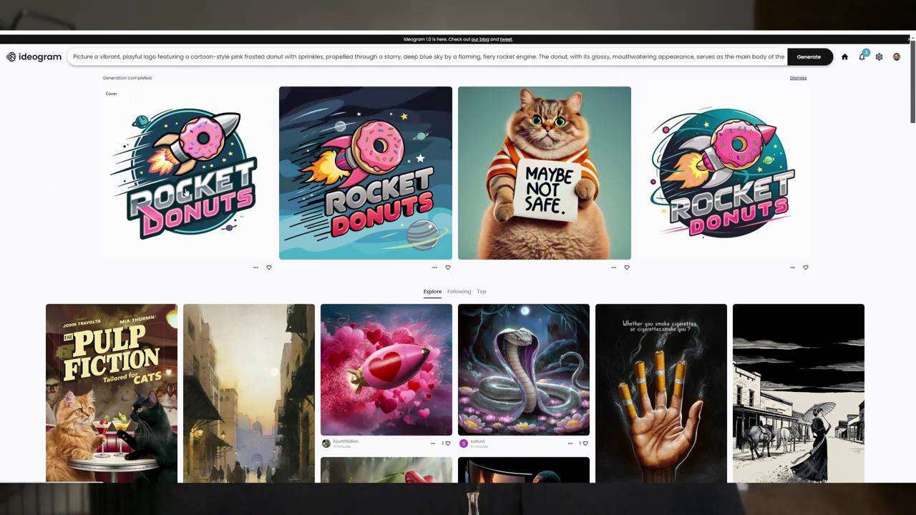
{"action": "left_click", "coordinate": [187, 193]}
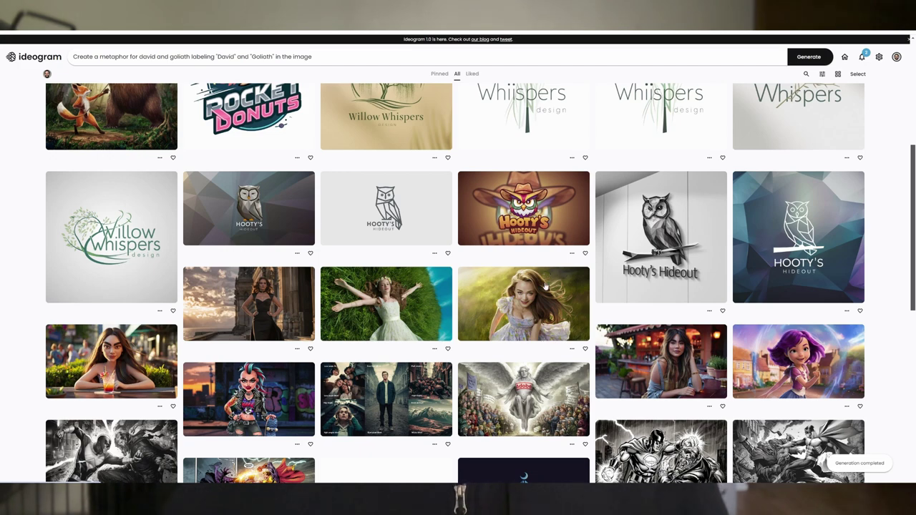
{"action": "scroll", "coordinate": [539, 282], "scroll_direction": "down", "scroll_amount": 2}
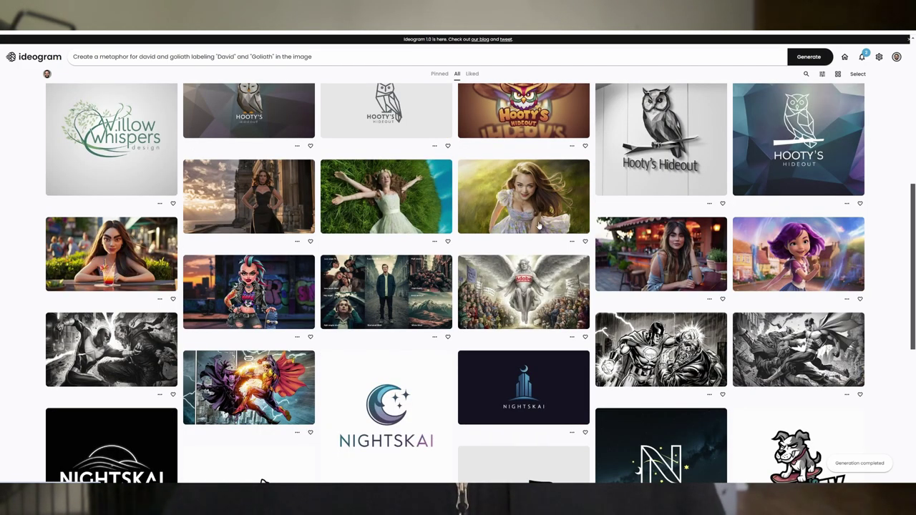
{"action": "scroll", "coordinate": [529, 250], "scroll_direction": "up", "scroll_amount": 1}
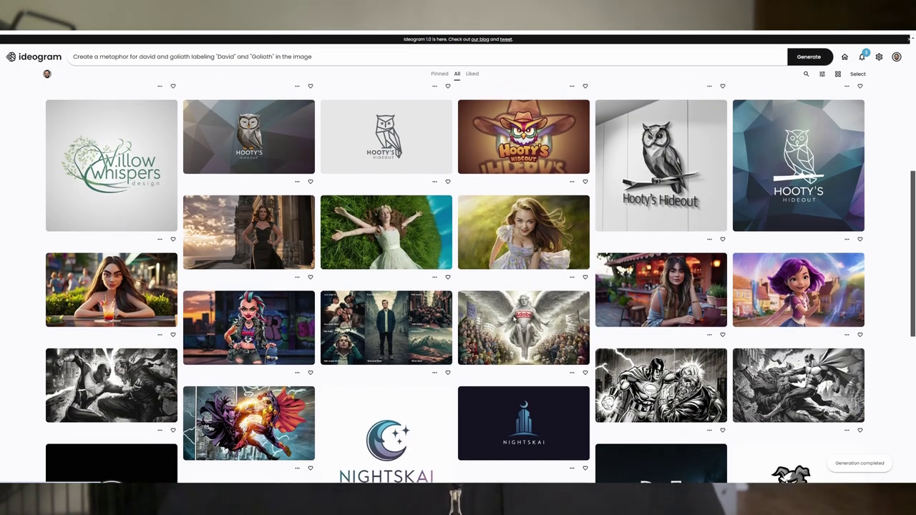
{"action": "left_click", "coordinate": [514, 317]}
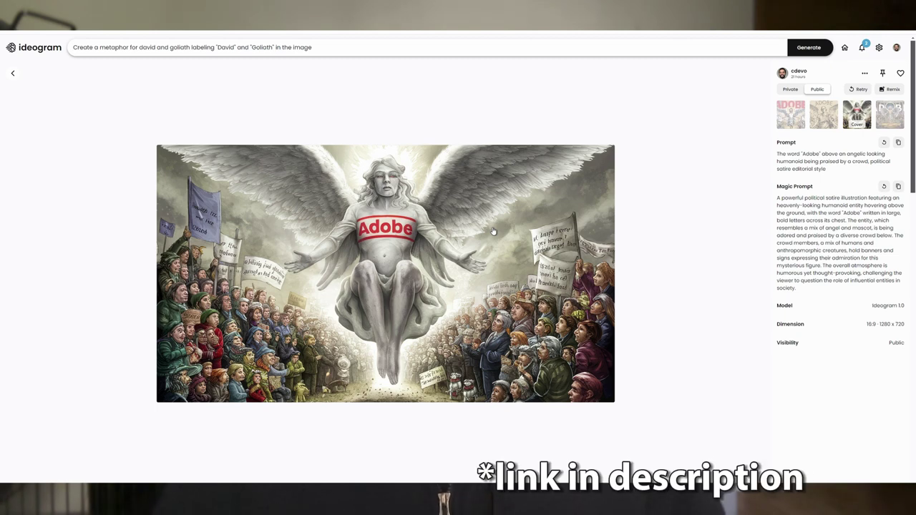
{"action": "left_click", "coordinate": [821, 109]}
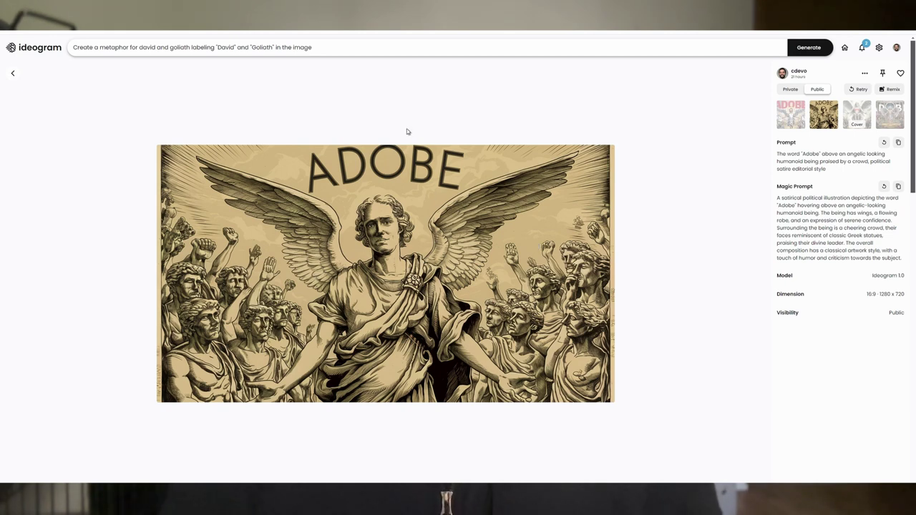
{"action": "left_click", "coordinate": [13, 76]}
{"action": "scroll", "coordinate": [432, 241], "scroll_direction": "down", "scroll_amount": 3}
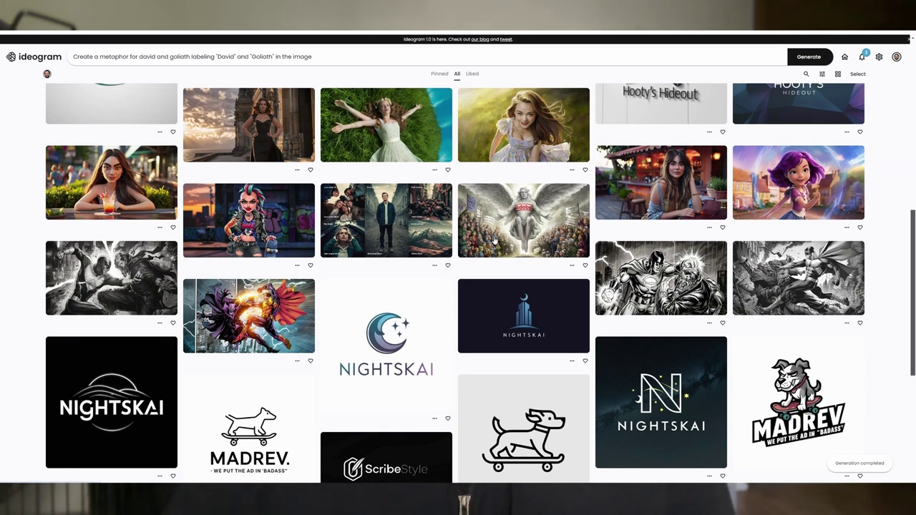
- Open the moon NIGHTSKAI logo and show its dark caped-figure-with-orb variation
{"action": "scroll", "coordinate": [403, 281], "scroll_direction": "down", "scroll_amount": 1}
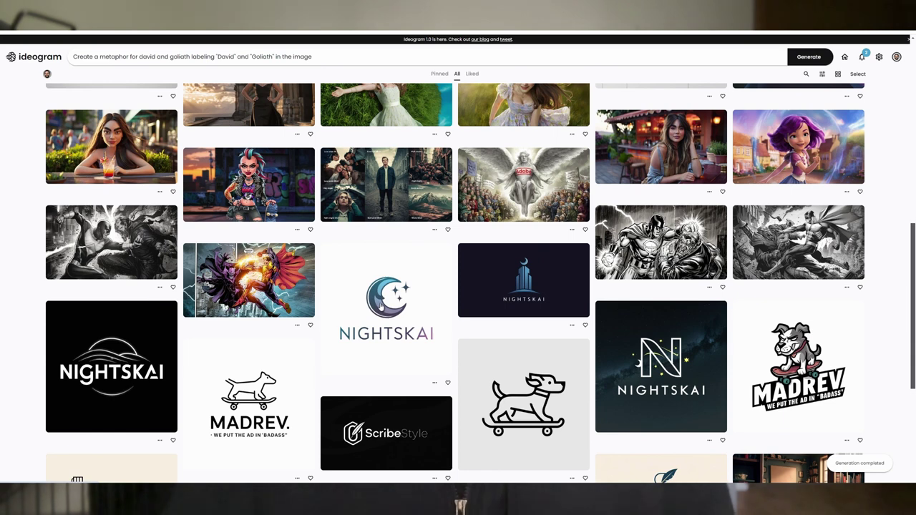
{"action": "left_click", "coordinate": [380, 304]}
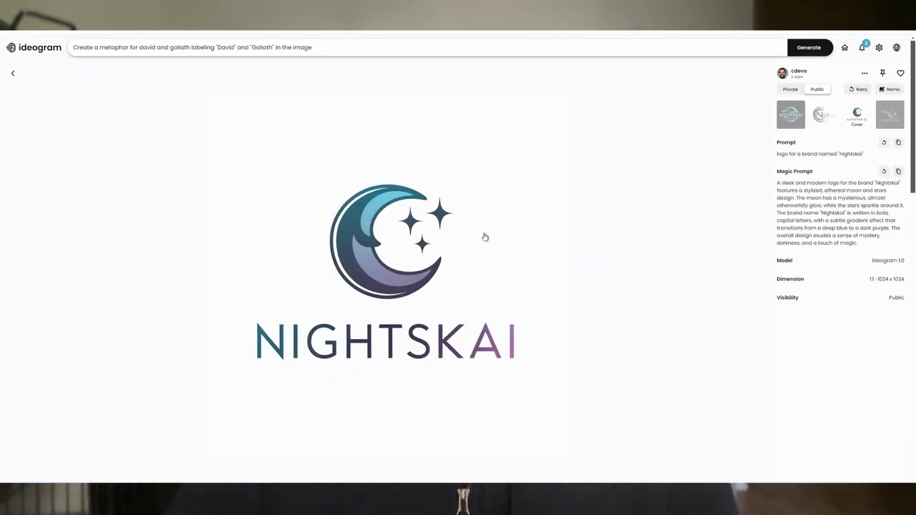
{"action": "key", "text": "Right"}
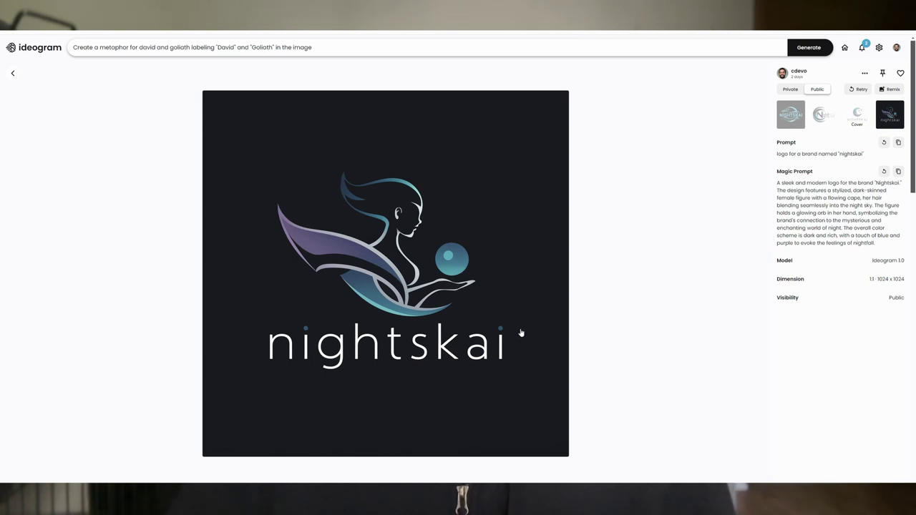